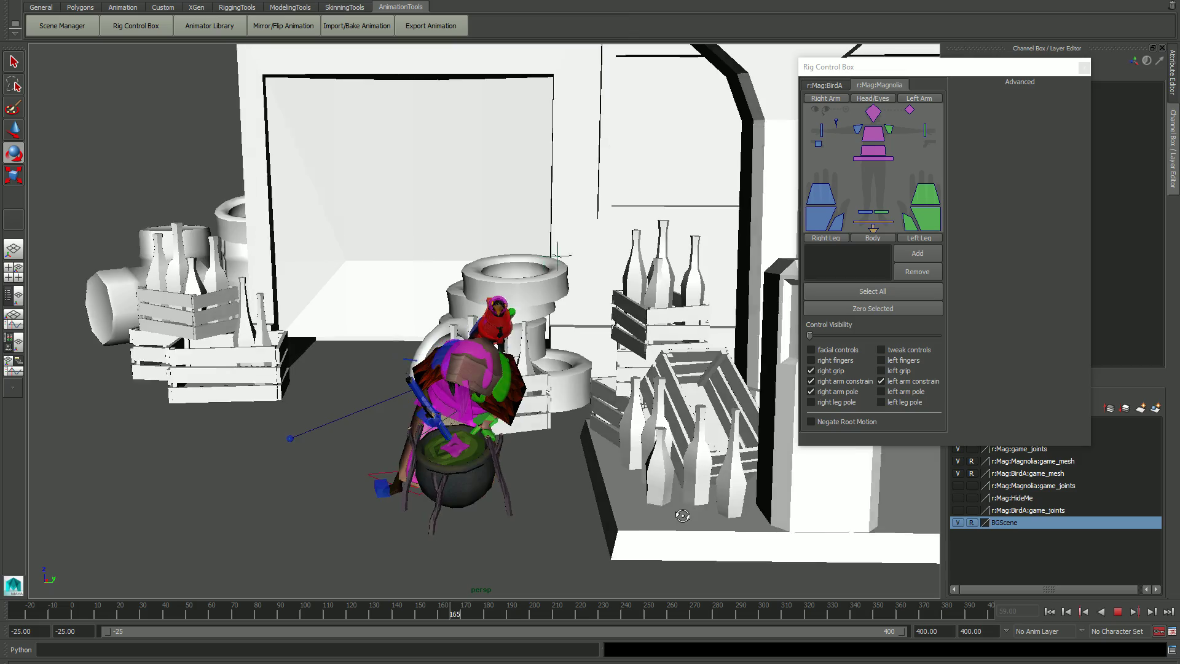
Step: Review the playing witch and bird animation around the cauldron, and stop the playback
{"action": "left_click_drag", "start_coordinate": [541, 510], "coordinate": [603, 501], "text": "alt"}
{"action": "middle_click_drag", "start_coordinate": [593, 492], "coordinate": [647, 490], "text": "alt"}
{"action": "left_click_drag", "start_coordinate": [647, 490], "coordinate": [549, 428], "text": "alt"}
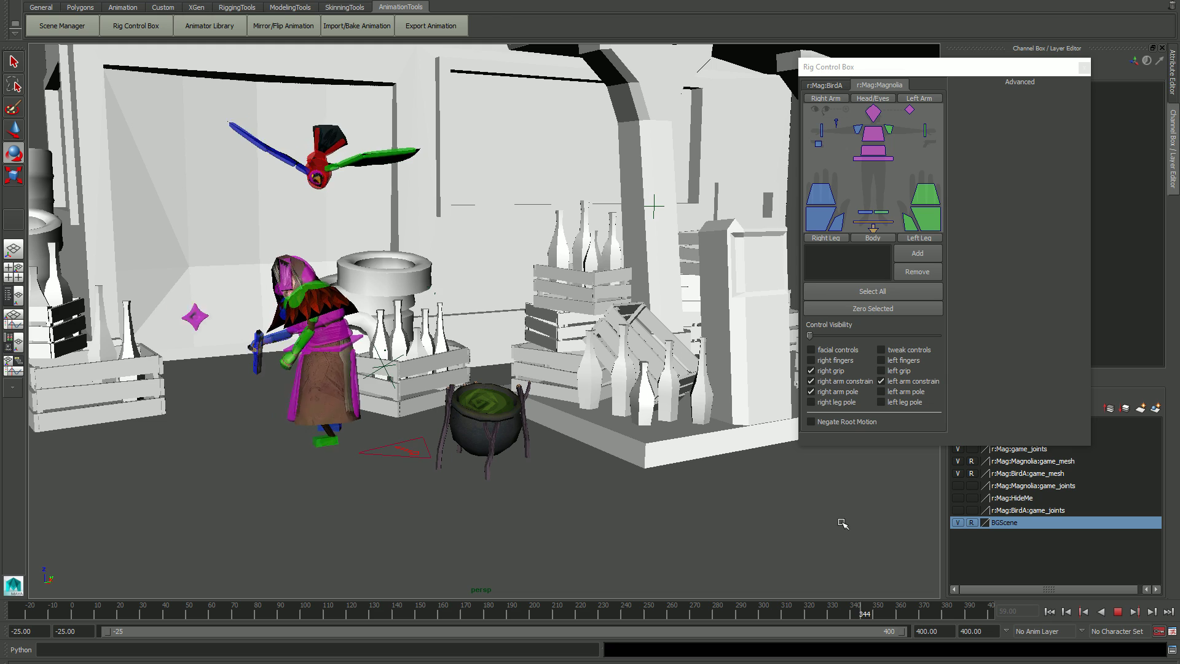
{"action": "left_click", "coordinate": [1119, 617]}
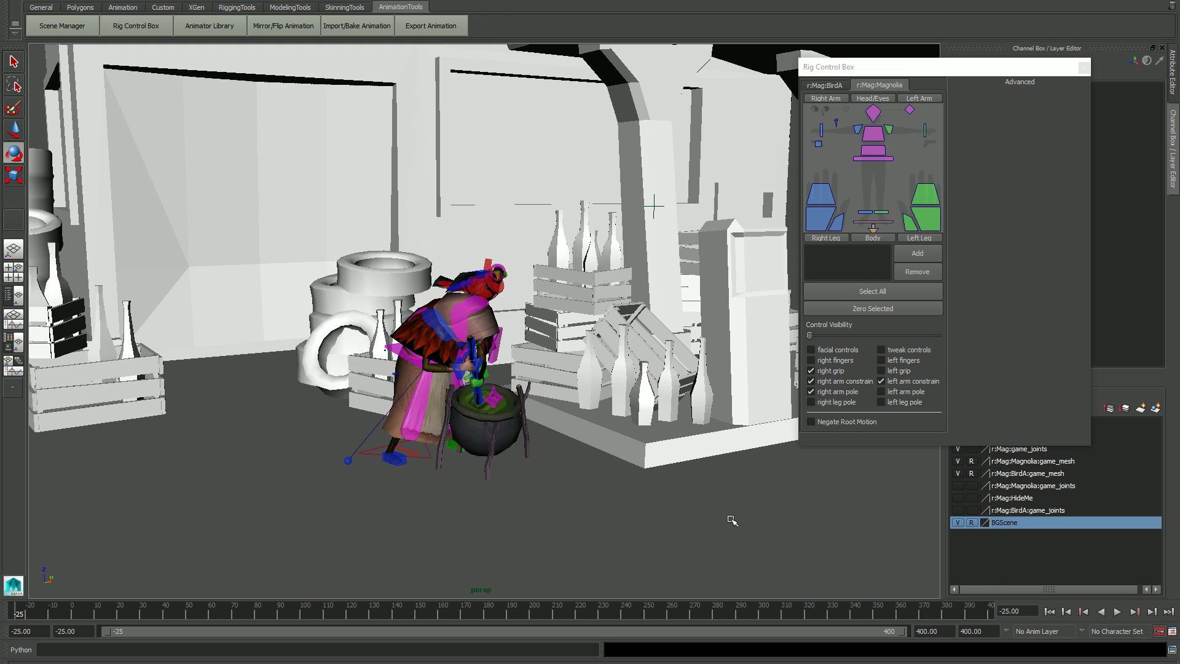
Step: Try rotating Magnolia's body controls in the viewport and undo the rotation
{"action": "left_click_drag", "start_coordinate": [727, 515], "coordinate": [621, 486], "text": "alt"}
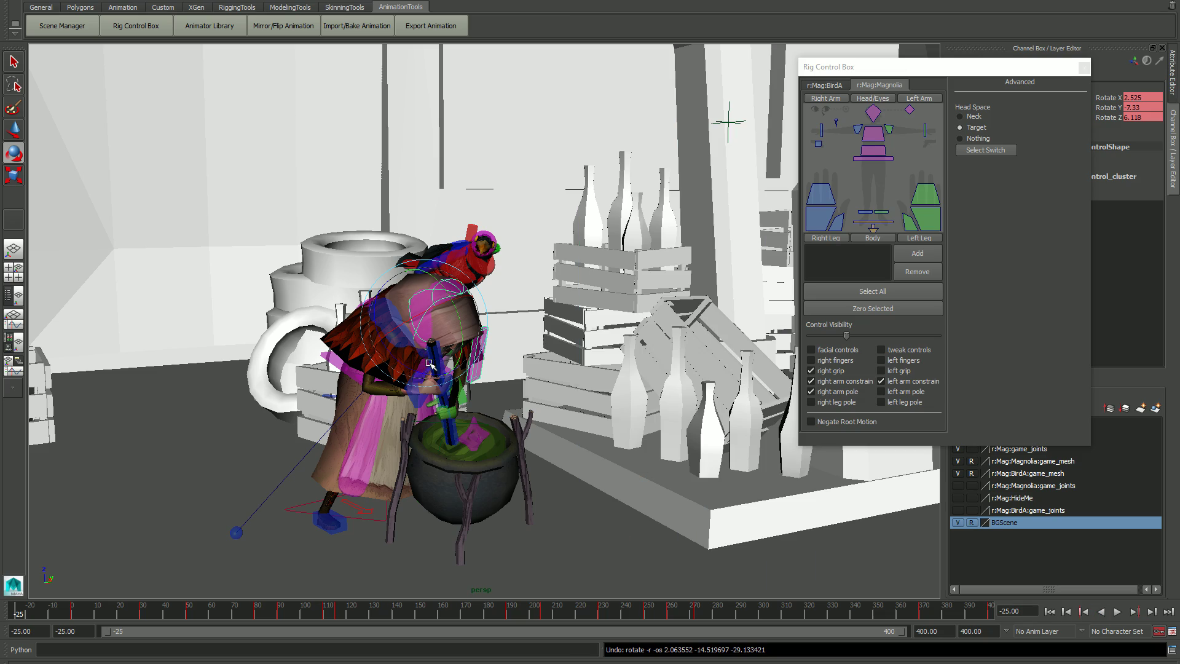
{"action": "left_click_drag", "start_coordinate": [676, 344], "coordinate": [585, 321], "text": "alt"}
{"action": "left_click_drag", "start_coordinate": [779, 336], "coordinate": [465, 373], "text": "alt"}
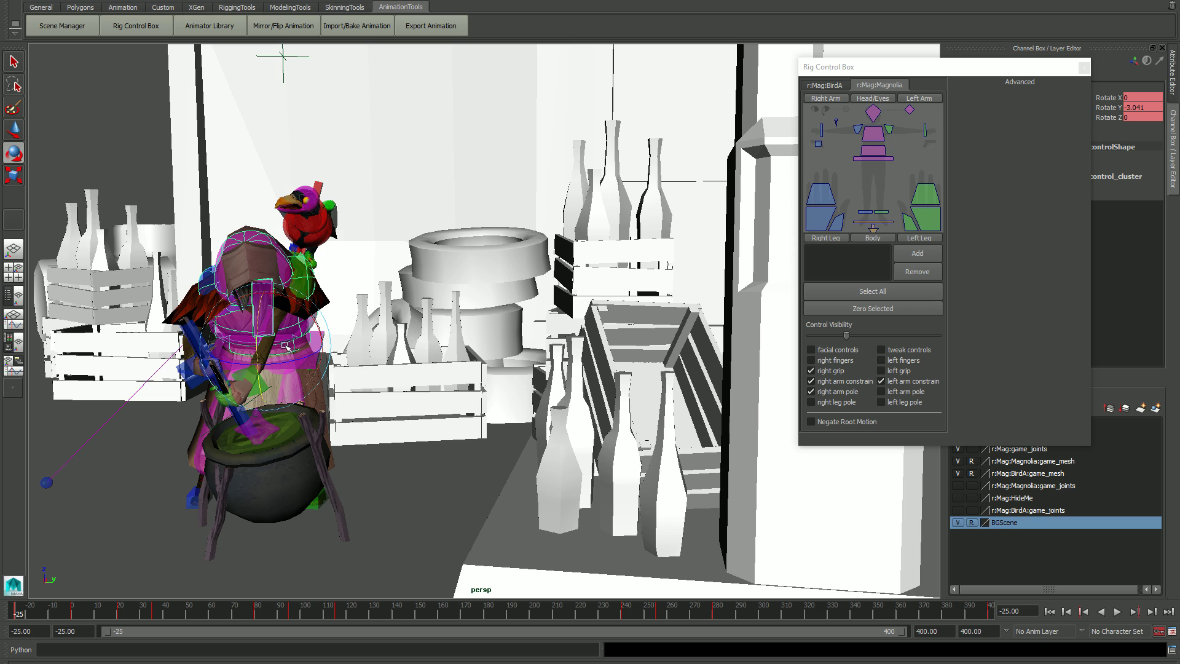
{"action": "left_click_drag", "start_coordinate": [284, 345], "coordinate": [335, 348]}
{"action": "key", "text": "ctrl+z"}
Step: Make the rig controls of both Magnolia and BirdA fully transparent using their control visibility settings
{"action": "left_click_drag", "start_coordinate": [846, 336], "coordinate": [942, 358]}
{"action": "left_click", "coordinate": [456, 486]}
{"action": "left_click", "coordinate": [842, 86]}
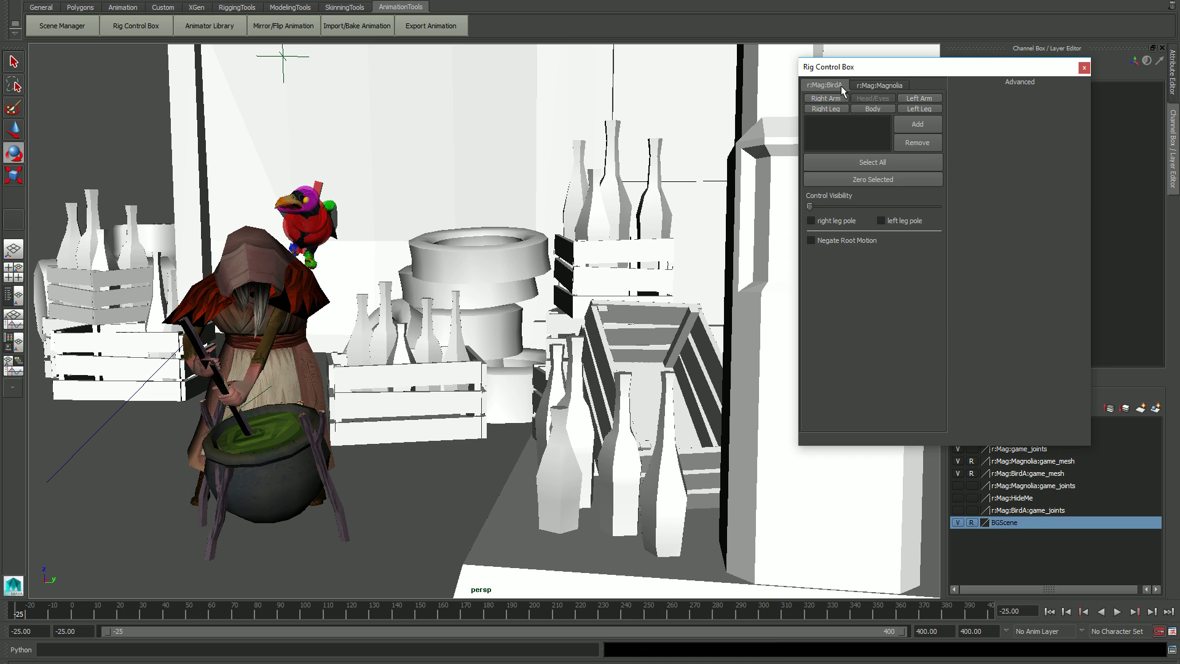
{"action": "left_click", "coordinate": [939, 207]}
{"action": "left_click", "coordinate": [877, 82]}
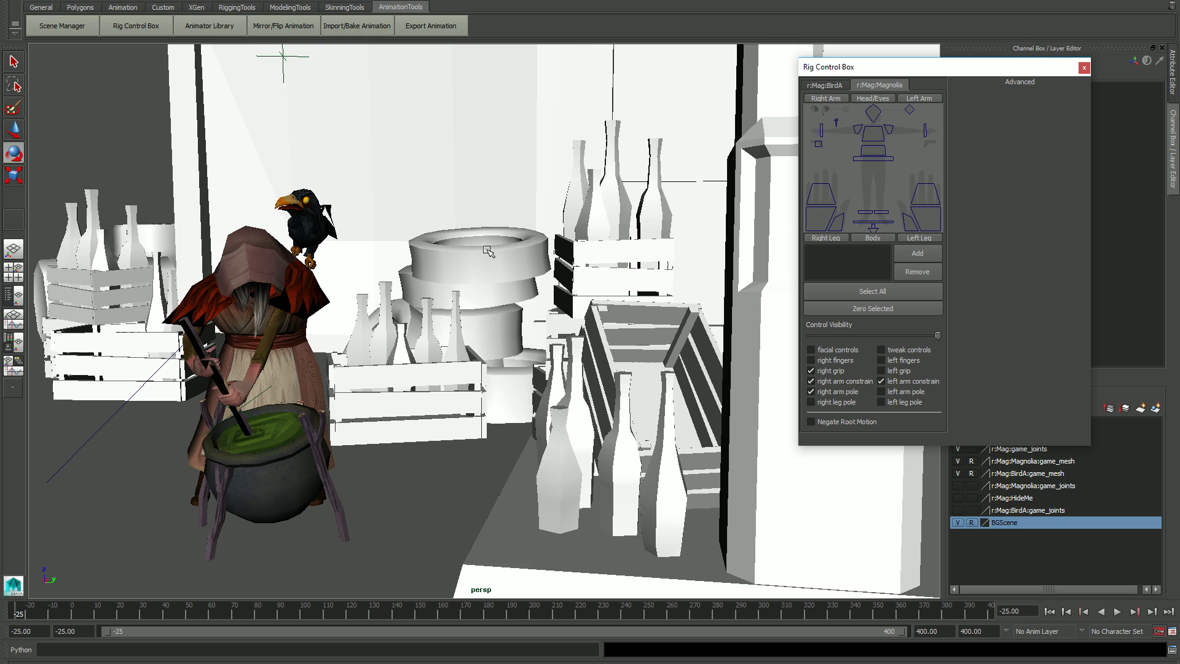
Step: Select Magnolia's transparent head control through her hood and check it on the posed character
{"action": "left_click", "coordinate": [258, 250]}
{"action": "left_click_drag", "start_coordinate": [258, 252], "coordinate": [314, 345], "text": "alt"}
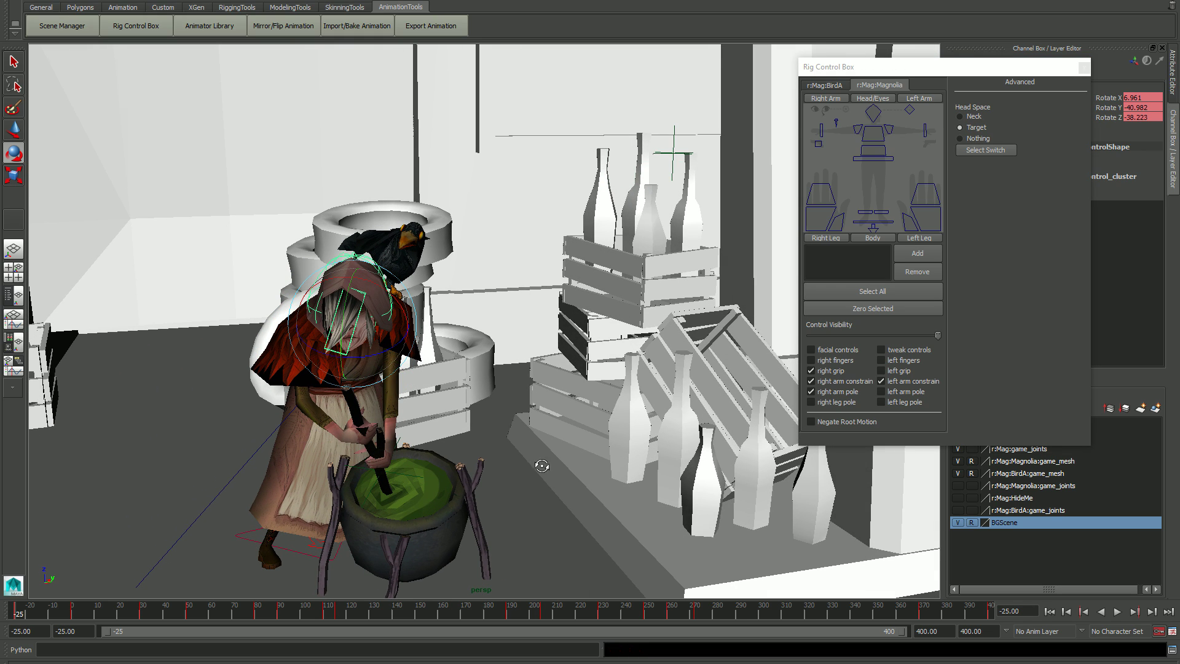
{"action": "left_click_drag", "start_coordinate": [538, 463], "coordinate": [514, 393], "text": "alt"}
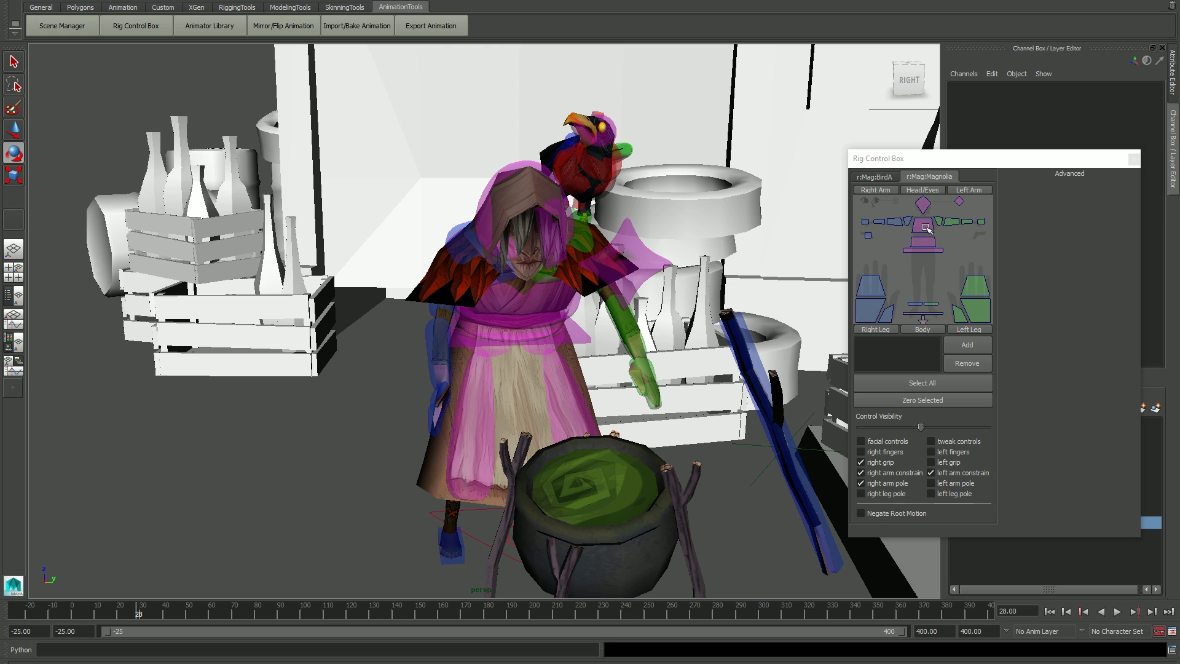
Step: Zero Magnolia's posed rig controls, including the head control, at frame 28
{"action": "left_click", "coordinate": [922, 383]}
{"action": "left_click", "coordinate": [897, 399]}
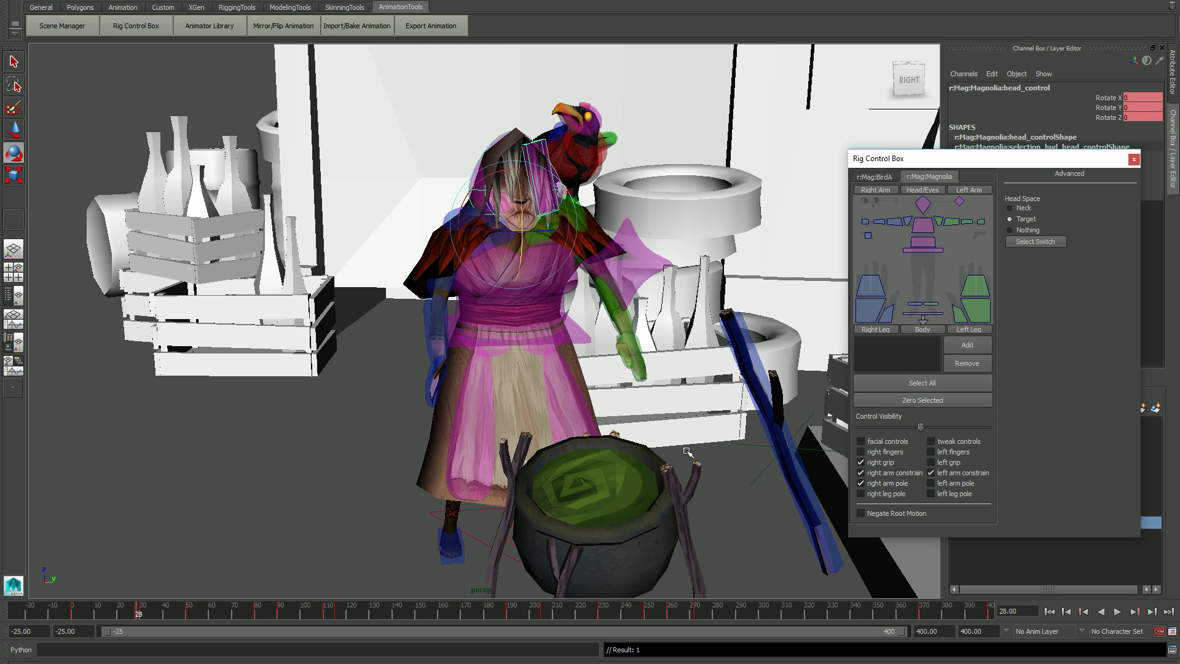
Step: Hide the BGScene layer and open the Hypershade beside the character
{"action": "left_click_drag", "start_coordinate": [998, 166], "coordinate": [896, 52]}
{"action": "left_click", "coordinate": [958, 522]}
{"action": "left_click_drag", "start_coordinate": [732, 492], "coordinate": [626, 479], "text": "alt"}
{"action": "key", "text": "space"}
{"action": "left_click", "coordinate": [751, 82]}
{"action": "mouse_move", "coordinate": [824, 116]}
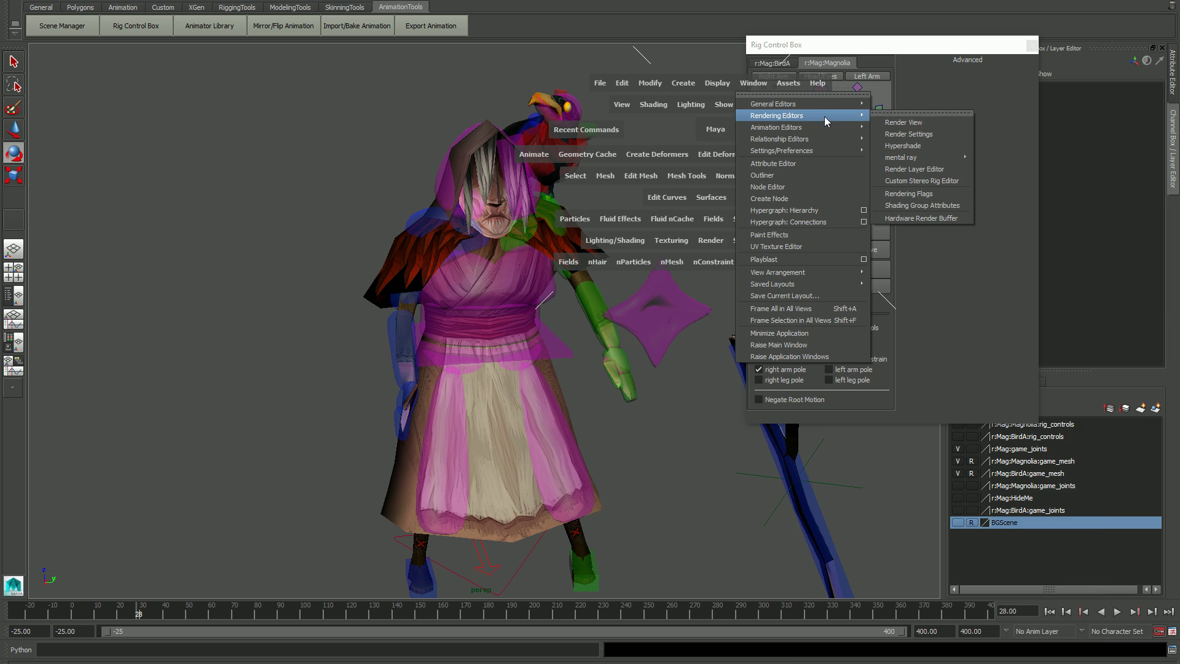
{"action": "left_click", "coordinate": [898, 147]}
{"action": "left_click_drag", "start_coordinate": [931, 297], "coordinate": [901, 186]}
Step: Select groups of Magnolia's controls through their assigned rig materials, including the left arm and torso materials
{"action": "right_click_drag", "start_coordinate": [864, 475], "coordinate": [897, 477]}
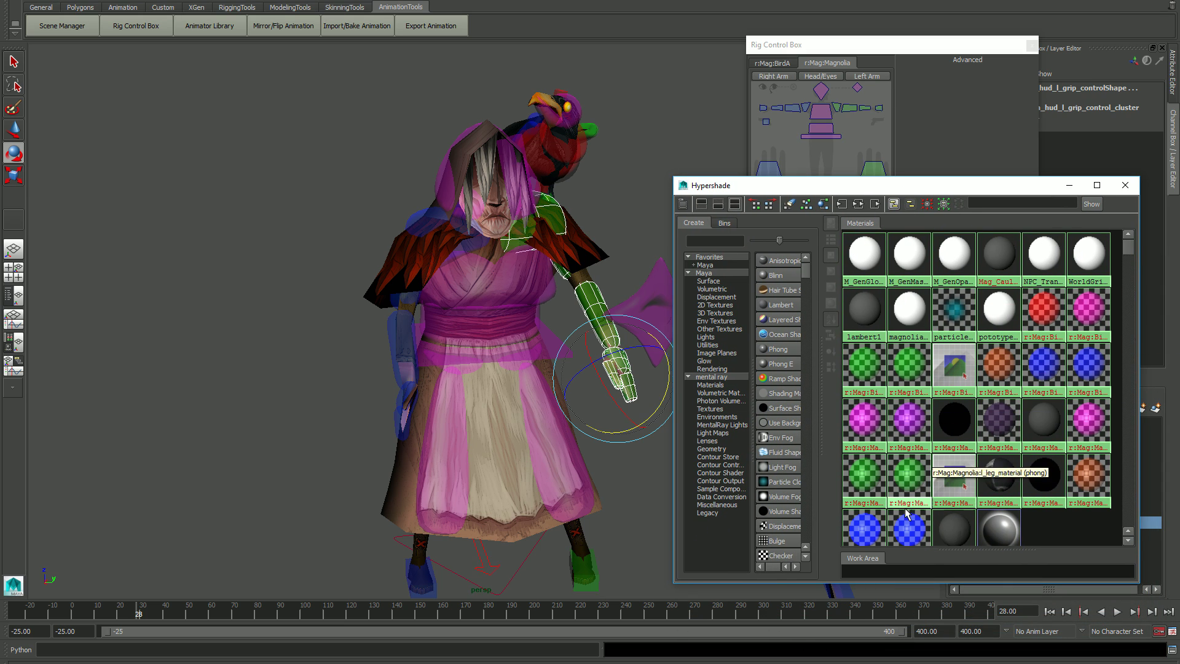
{"action": "right_click_drag", "start_coordinate": [871, 527], "coordinate": [903, 527]}
{"action": "right_click_drag", "start_coordinate": [859, 423], "coordinate": [882, 427]}
{"action": "right_click", "coordinate": [863, 479]}
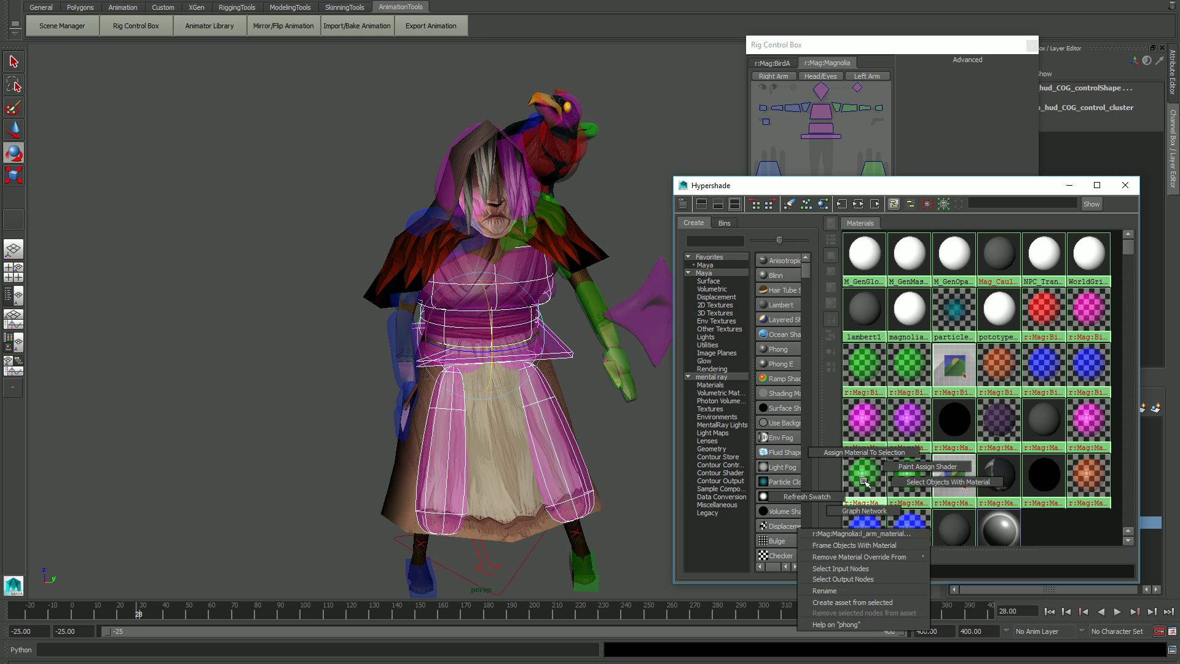
{"action": "right_click_drag", "start_coordinate": [898, 480], "coordinate": [924, 481]}
{"action": "right_click_drag", "start_coordinate": [912, 522], "coordinate": [912, 523]}
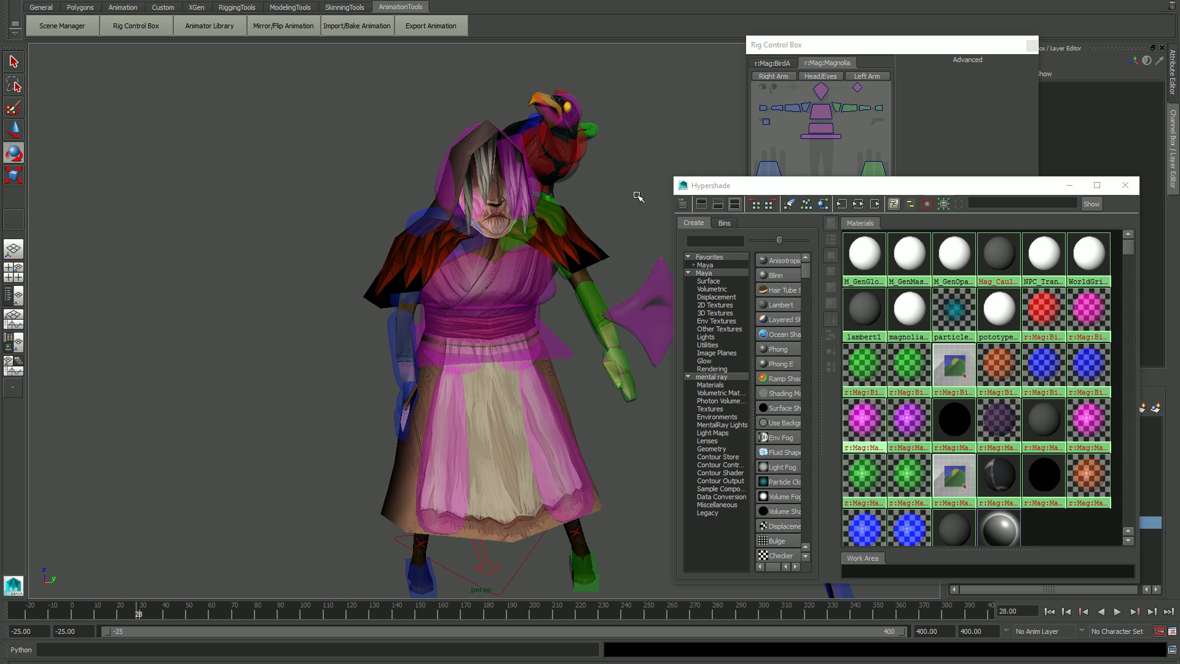
Step: Select Magnolia's left leg, left arm, right arm, right leg and body control groups, and the wolf's left leg group
{"action": "left_click", "coordinate": [959, 134]}
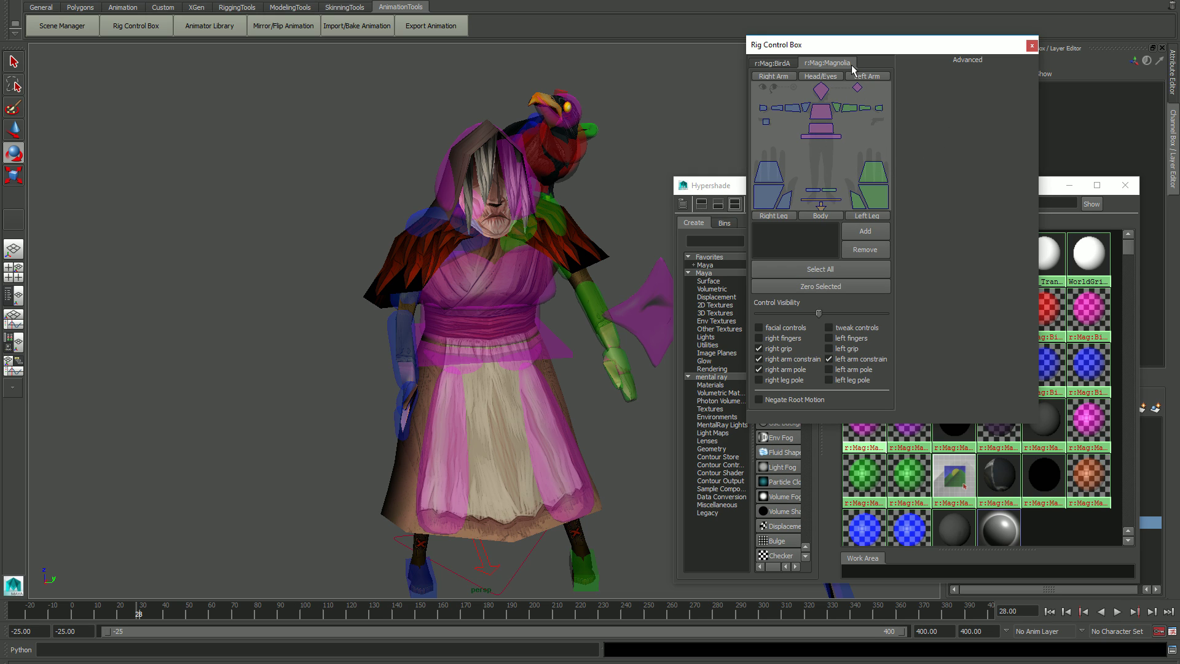
{"action": "left_click", "coordinate": [868, 216]}
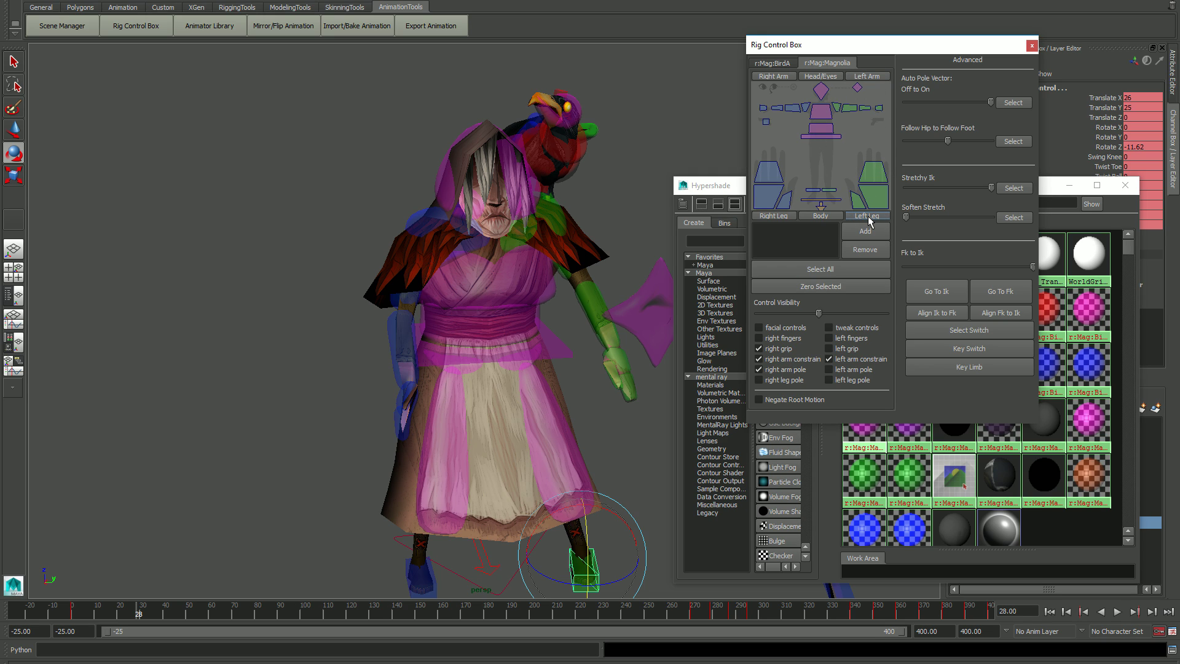
{"action": "left_click", "coordinate": [874, 77]}
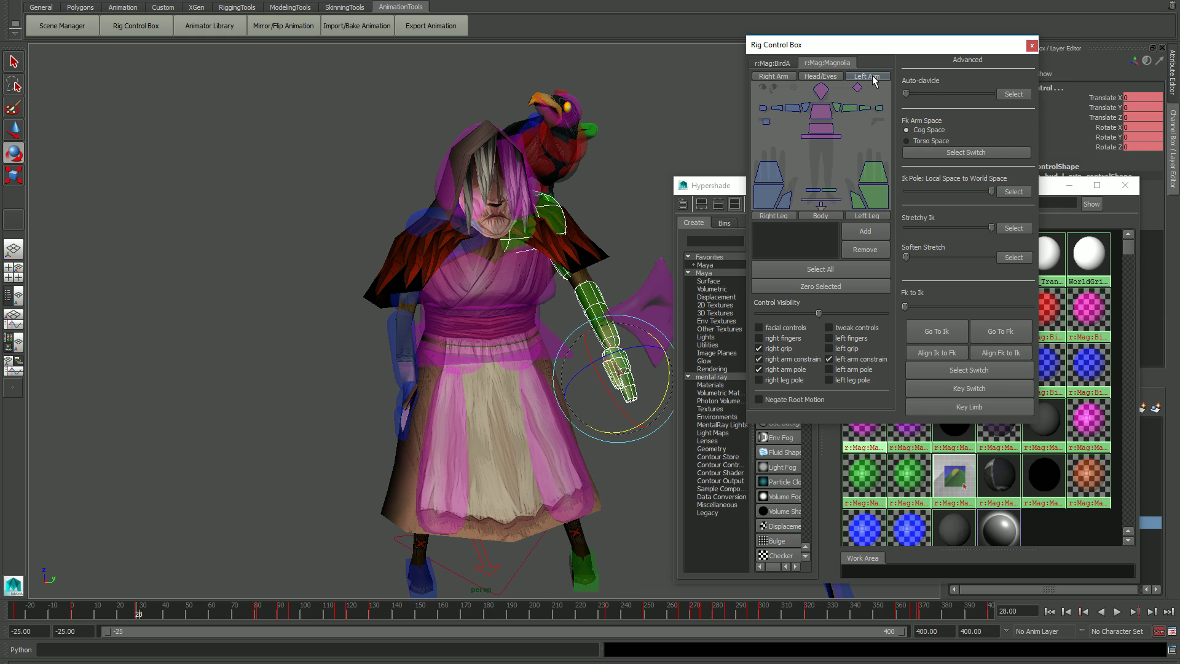
{"action": "left_click", "coordinate": [784, 78]}
{"action": "left_click", "coordinate": [791, 217]}
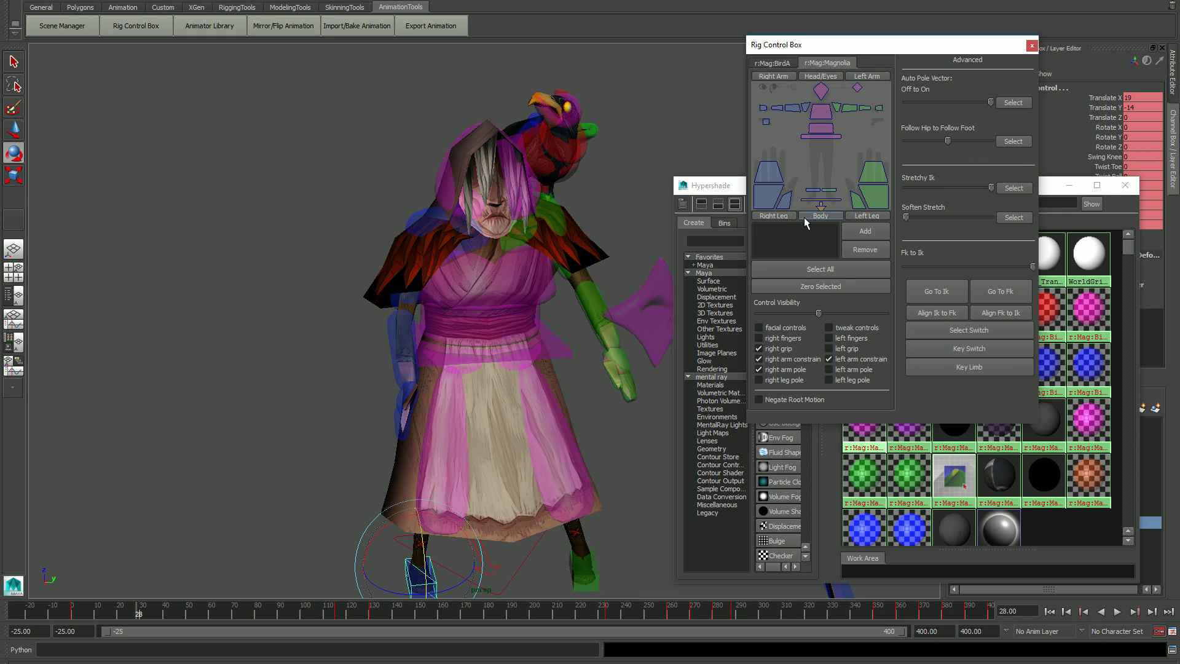
{"action": "left_click", "coordinate": [814, 216]}
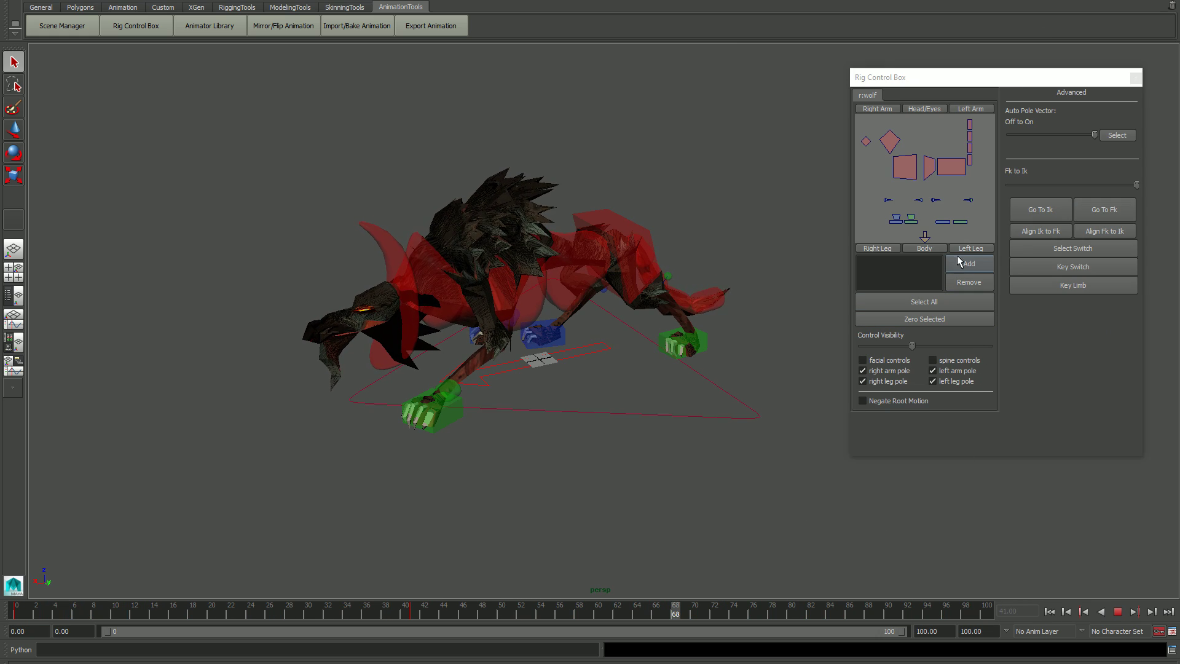
{"action": "left_click", "coordinate": [962, 251]}
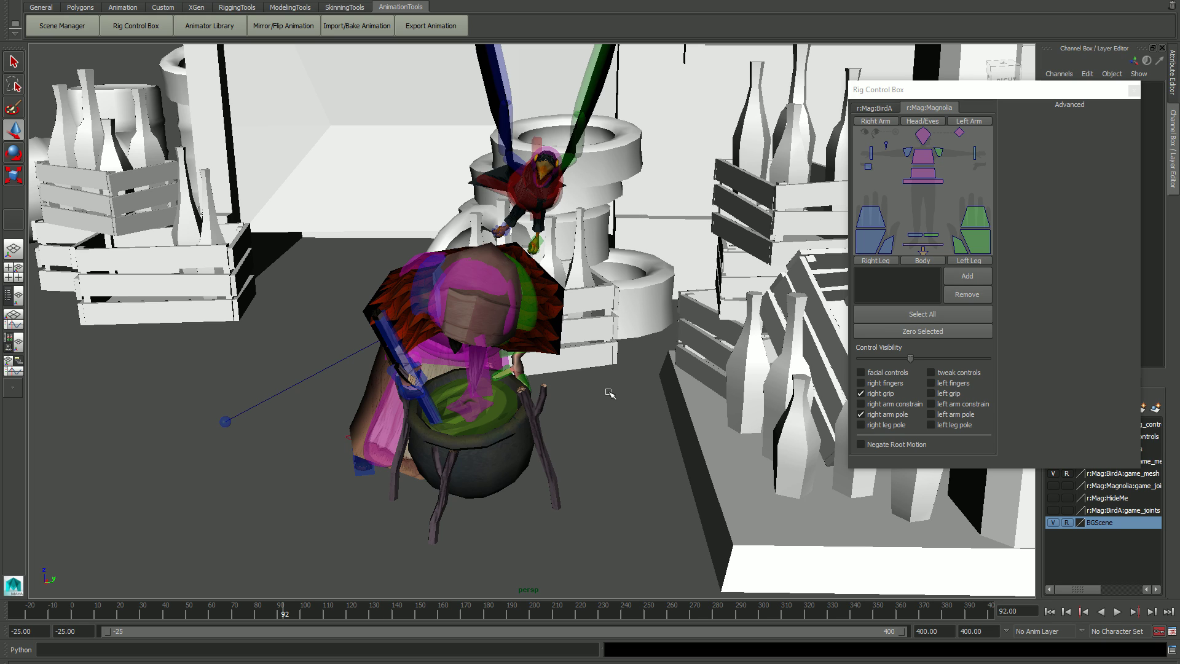
Step: Create a sphere and place it on the floor beside the cauldron
{"action": "key", "text": "space"}
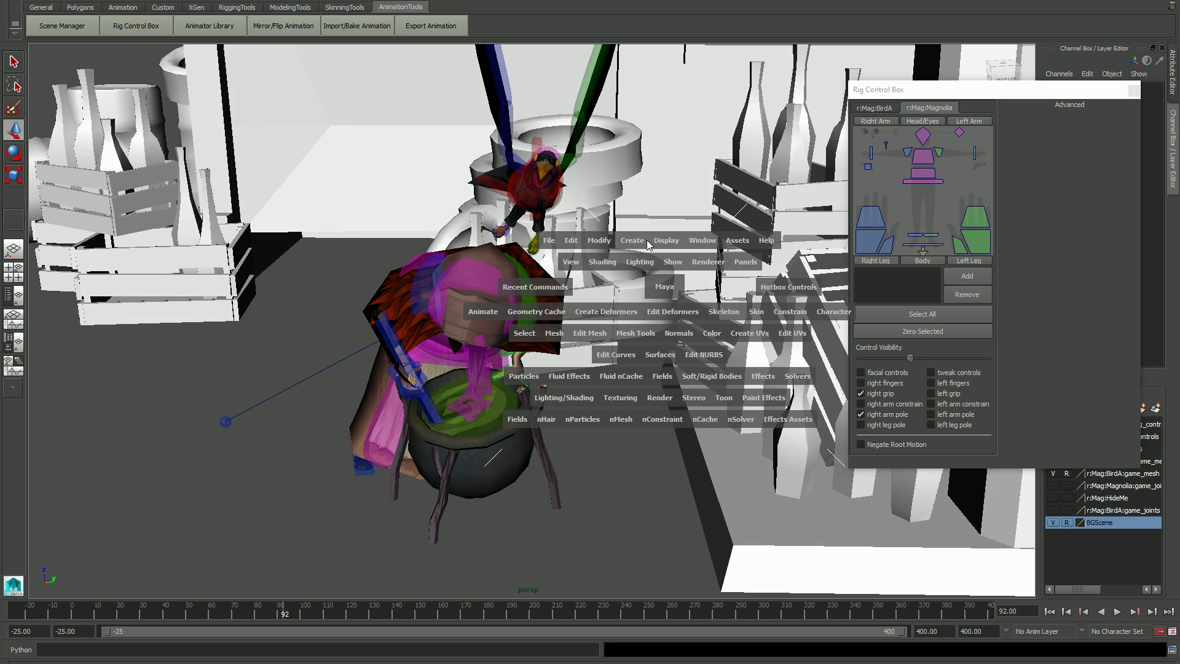
{"action": "left_click_drag", "start_coordinate": [631, 239], "coordinate": [778, 269]}
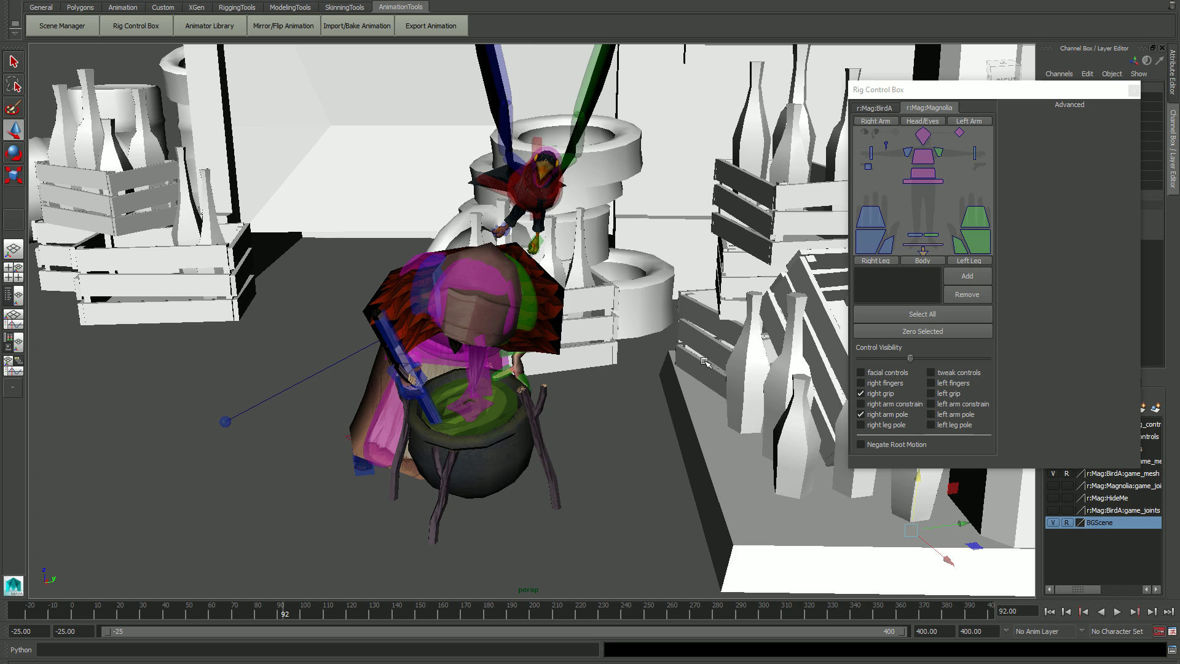
{"action": "left_click_drag", "start_coordinate": [913, 528], "coordinate": [591, 383]}
{"action": "key", "text": "r"}
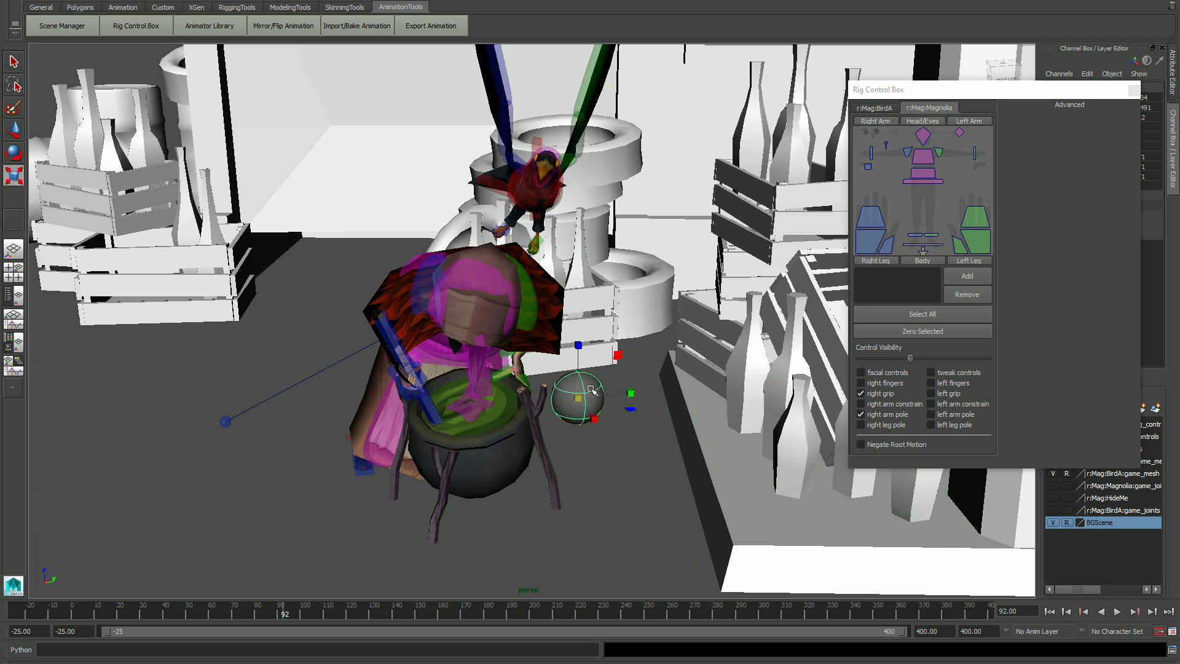
Step: Assign the rig's transparent green material to the sphere and move it over Magnolia's left hand at the cauldron
{"action": "right_click_drag", "start_coordinate": [590, 383], "coordinate": [757, 630]}
{"action": "key", "text": "w"}
{"action": "left_click_drag", "start_coordinate": [576, 399], "coordinate": [522, 393]}
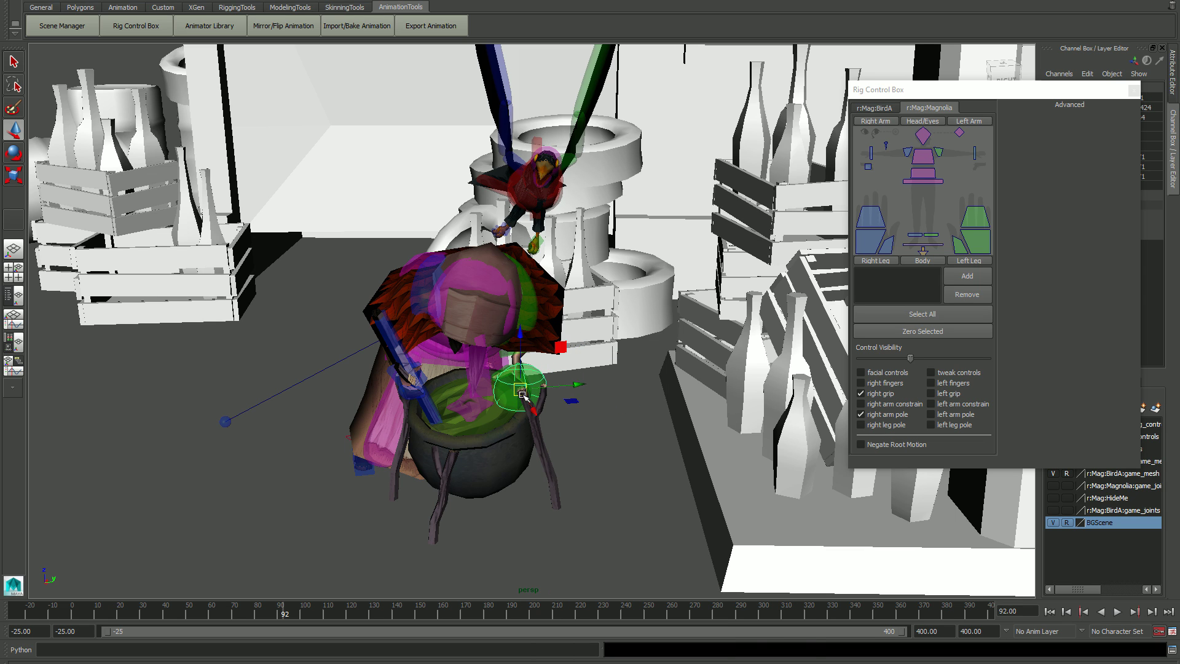
Step: Refine the sphere's placement at Magnolia's left hand and scrub the timeline to review the motion
{"action": "right_click_drag", "start_coordinate": [528, 428], "coordinate": [611, 489], "text": "alt"}
{"action": "left_click_drag", "start_coordinate": [530, 430], "coordinate": [520, 419]}
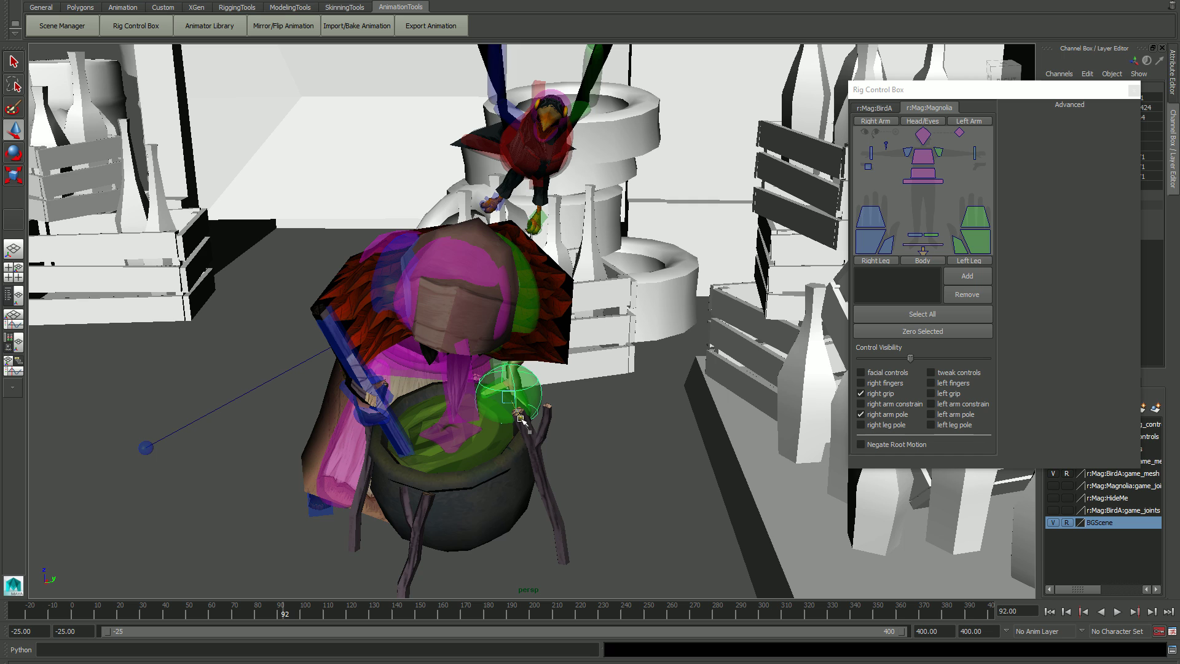
{"action": "left_click_drag", "start_coordinate": [290, 610], "coordinate": [729, 614]}
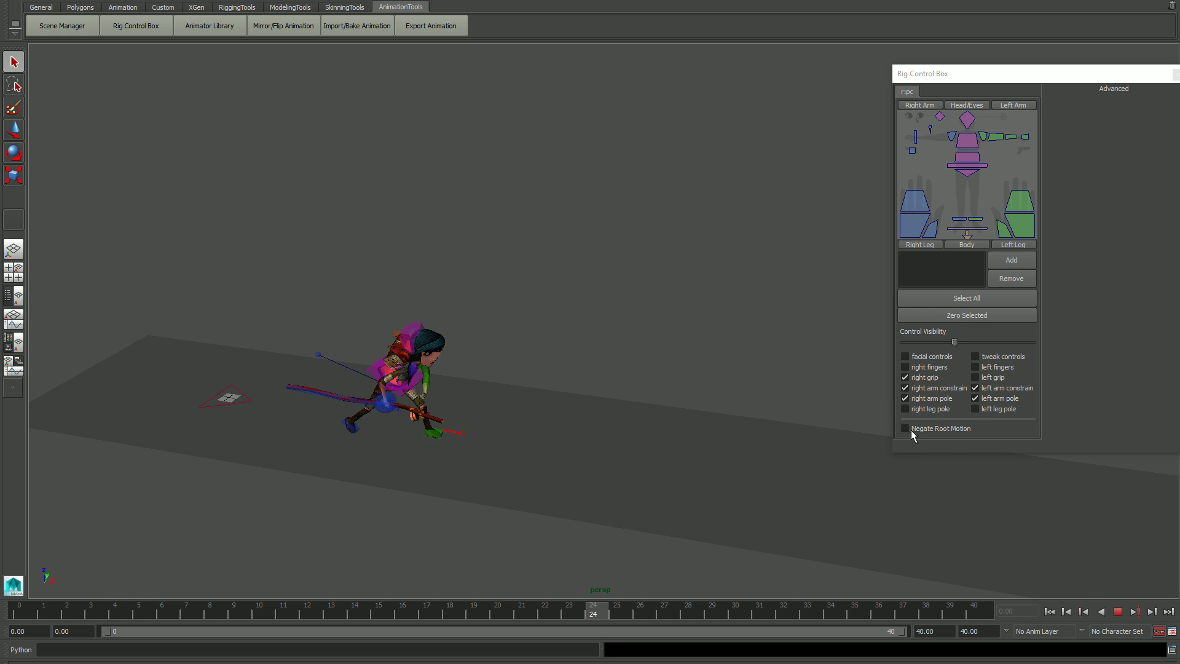
Step: Enable Negate Root Motion for the running character, view the in-place animation, and stop the playback
{"action": "left_click", "coordinate": [904, 428]}
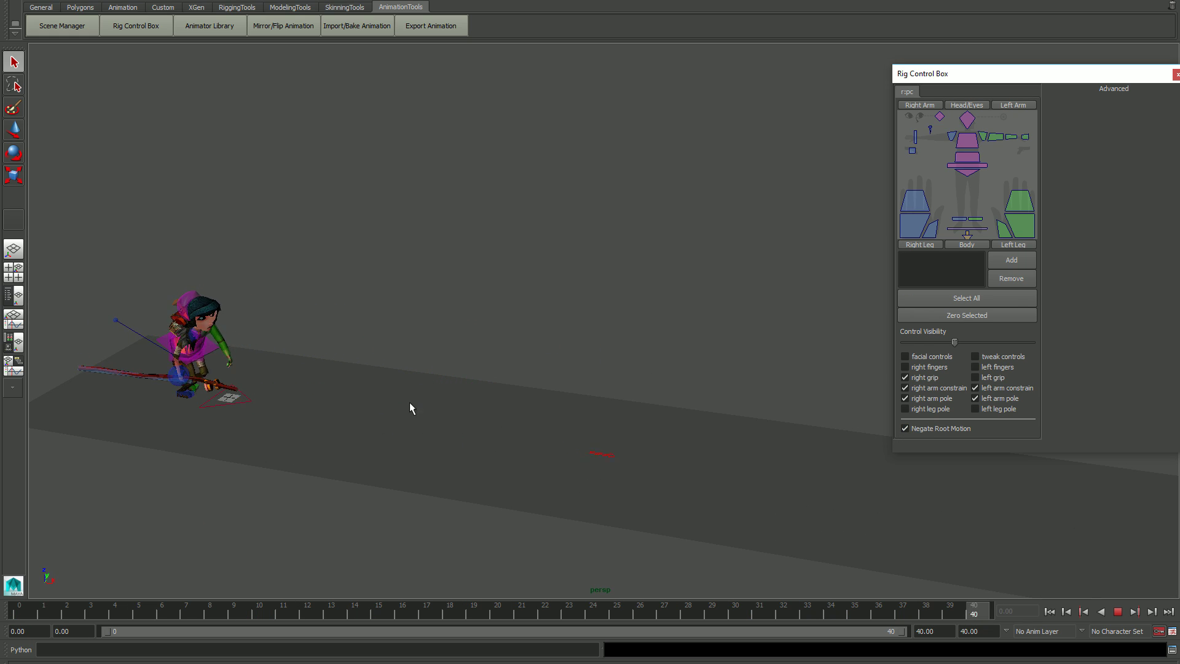
{"action": "left_click_drag", "start_coordinate": [411, 405], "coordinate": [701, 502], "text": "alt"}
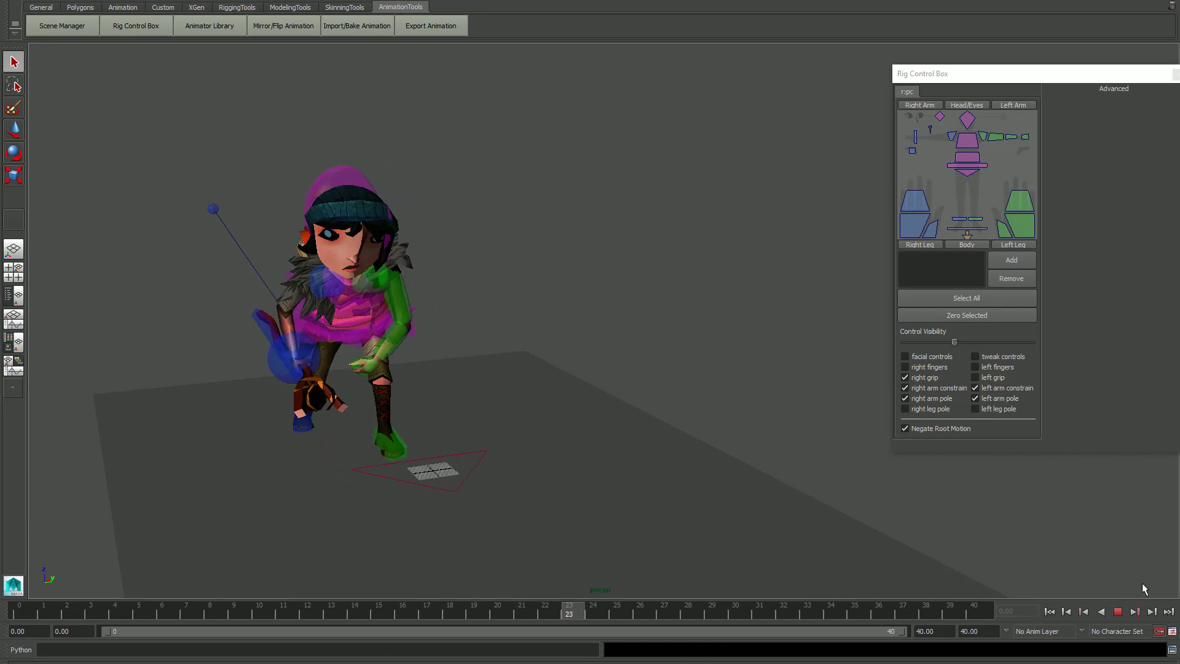
{"action": "left_click", "coordinate": [1119, 613]}
Step: Select the character's left arm control and examine the extra attributes of its l_arm_SG shading group
{"action": "left_click", "coordinate": [453, 297]}
{"action": "key", "text": "ctrl+a"}
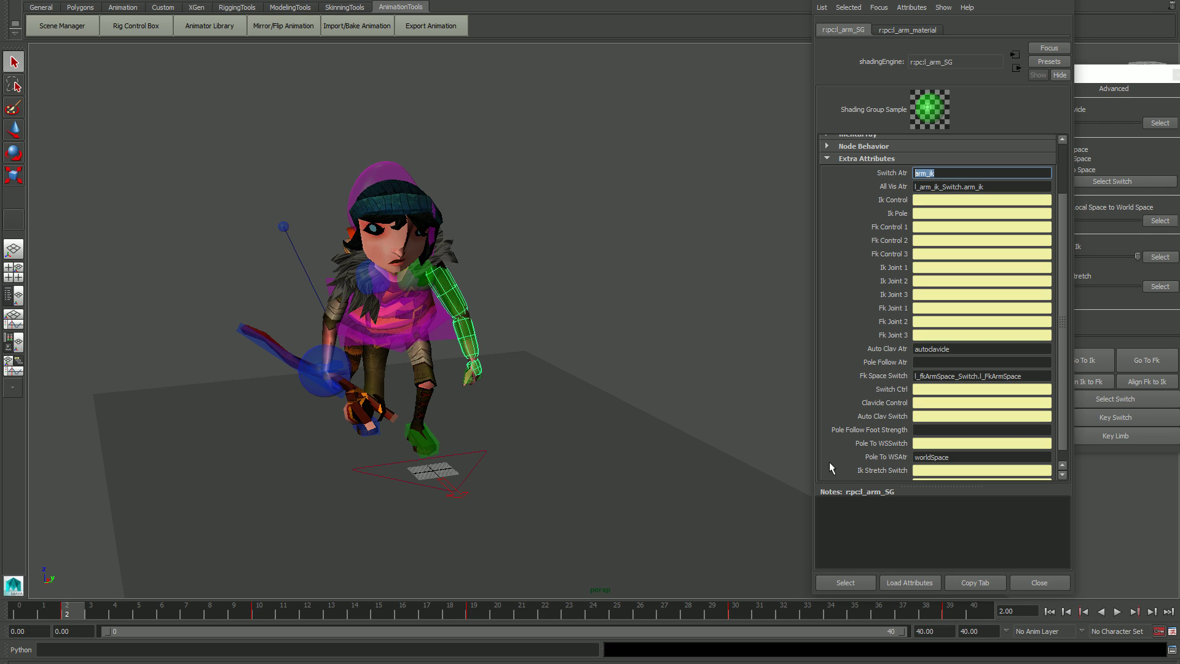
{"action": "left_click_drag", "start_coordinate": [1060, 437], "coordinate": [1062, 454]}
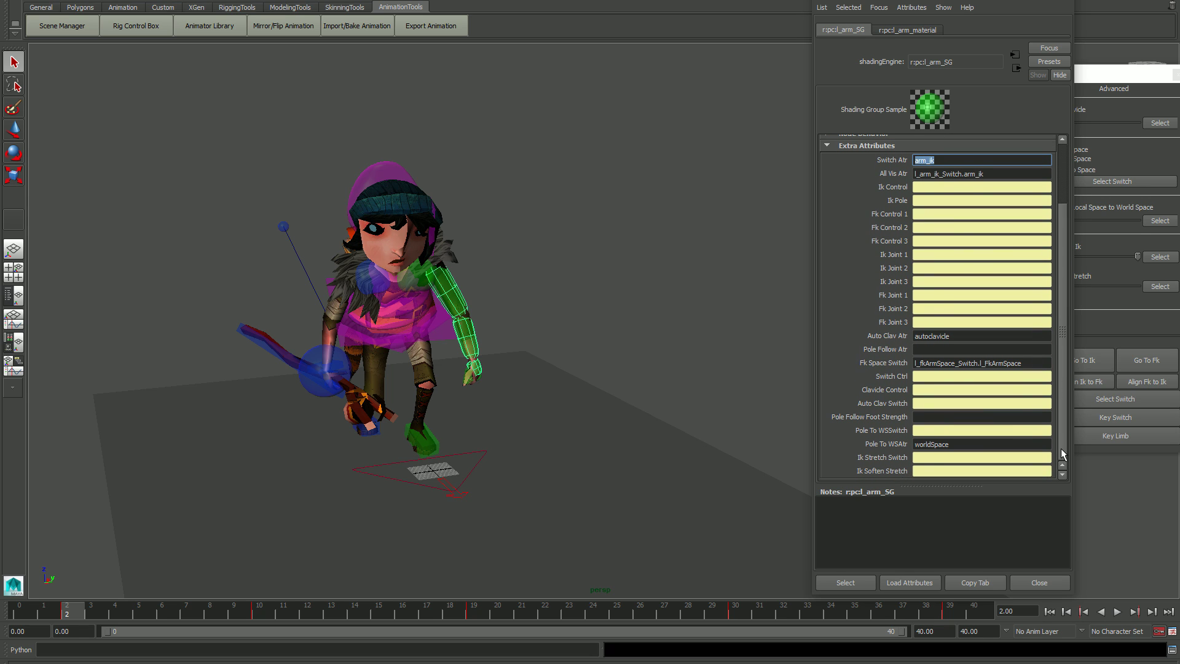
{"action": "left_click", "coordinate": [944, 283]}
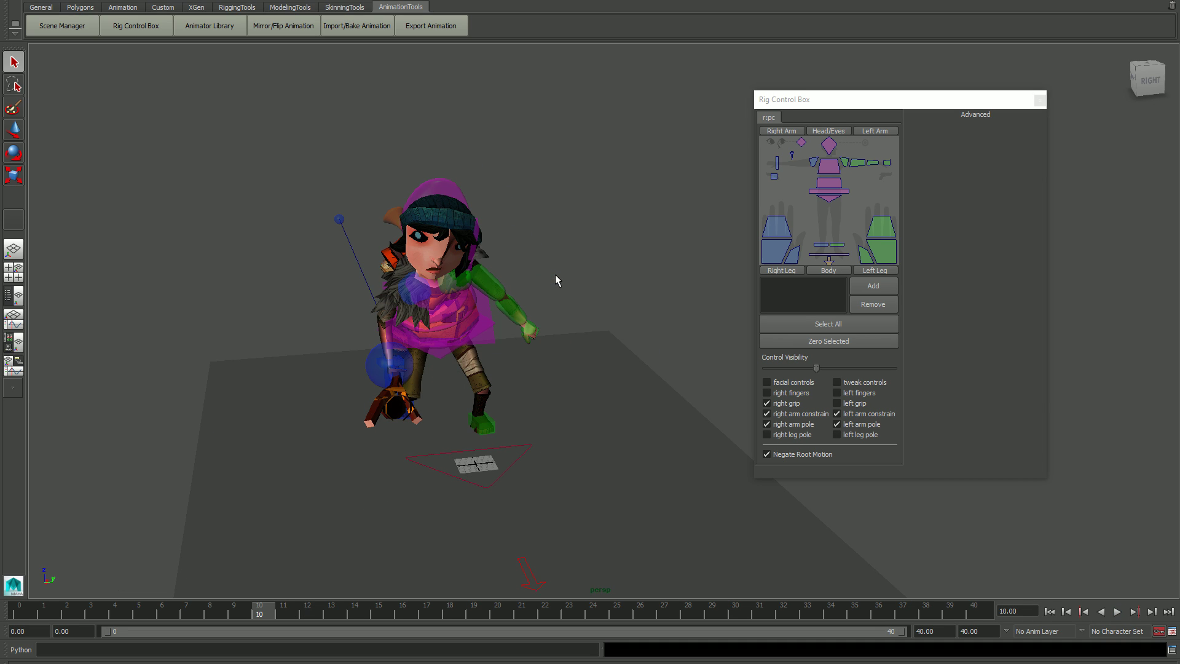
Step: Select the left foot control and switch the left leg from IK to FK at frame 10
{"action": "left_click", "coordinate": [480, 425]}
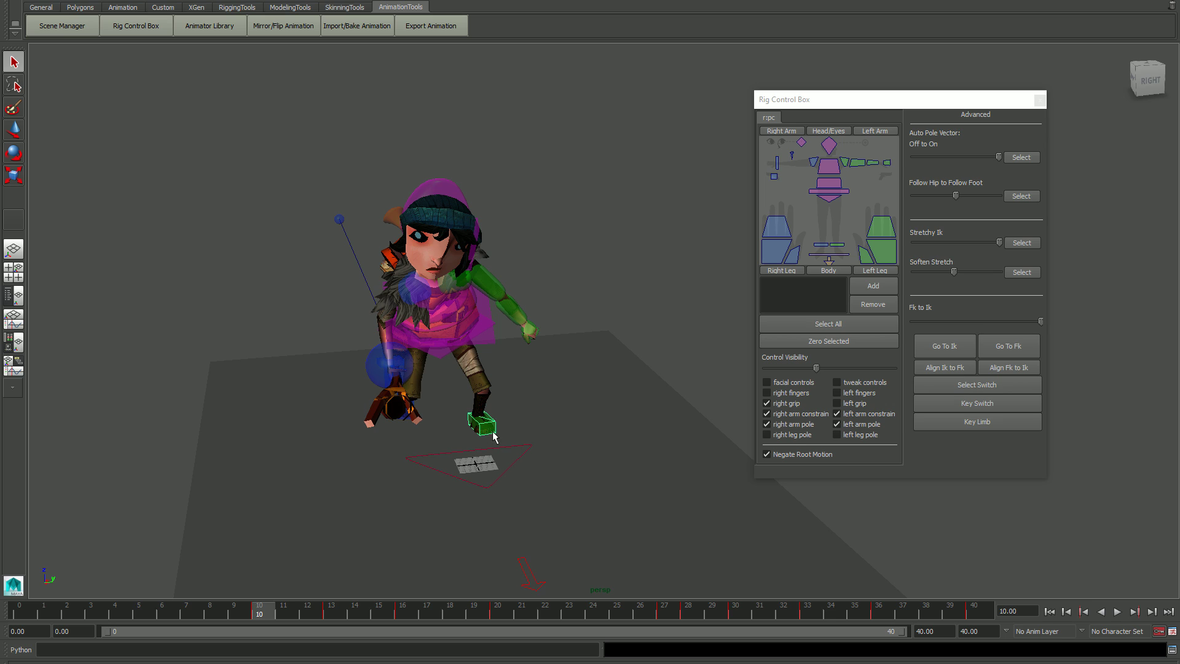
{"action": "left_click_drag", "start_coordinate": [925, 102], "coordinate": [858, 107]}
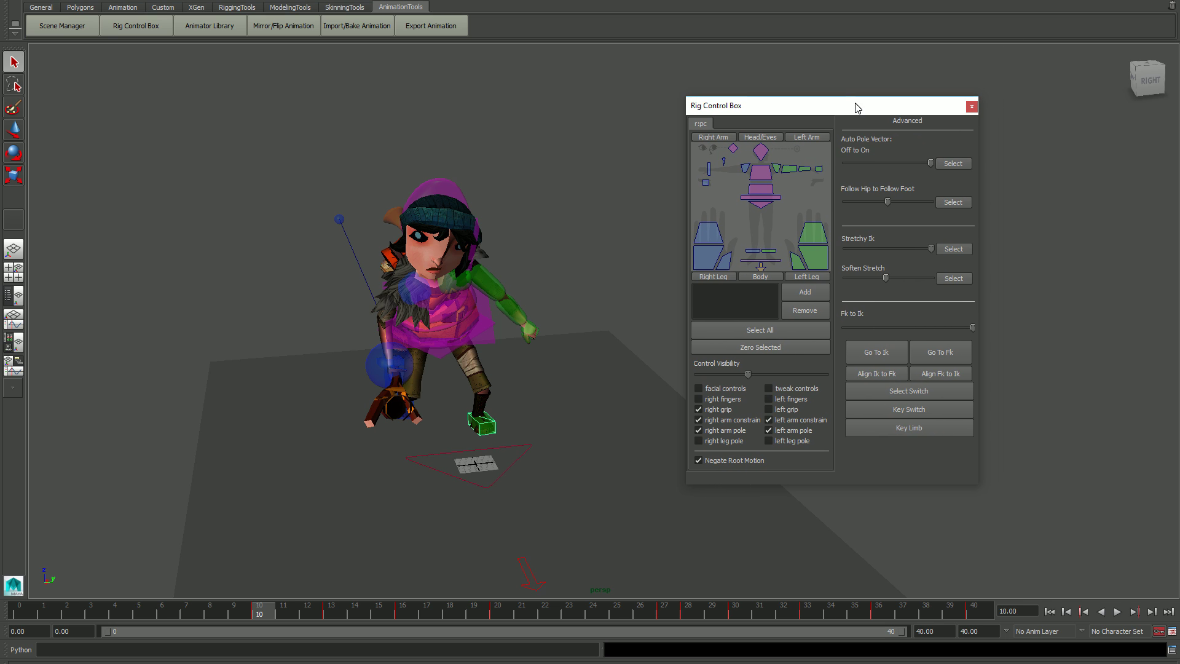
{"action": "left_click_drag", "start_coordinate": [620, 381], "coordinate": [495, 394], "text": "alt"}
{"action": "left_click", "coordinate": [951, 327]}
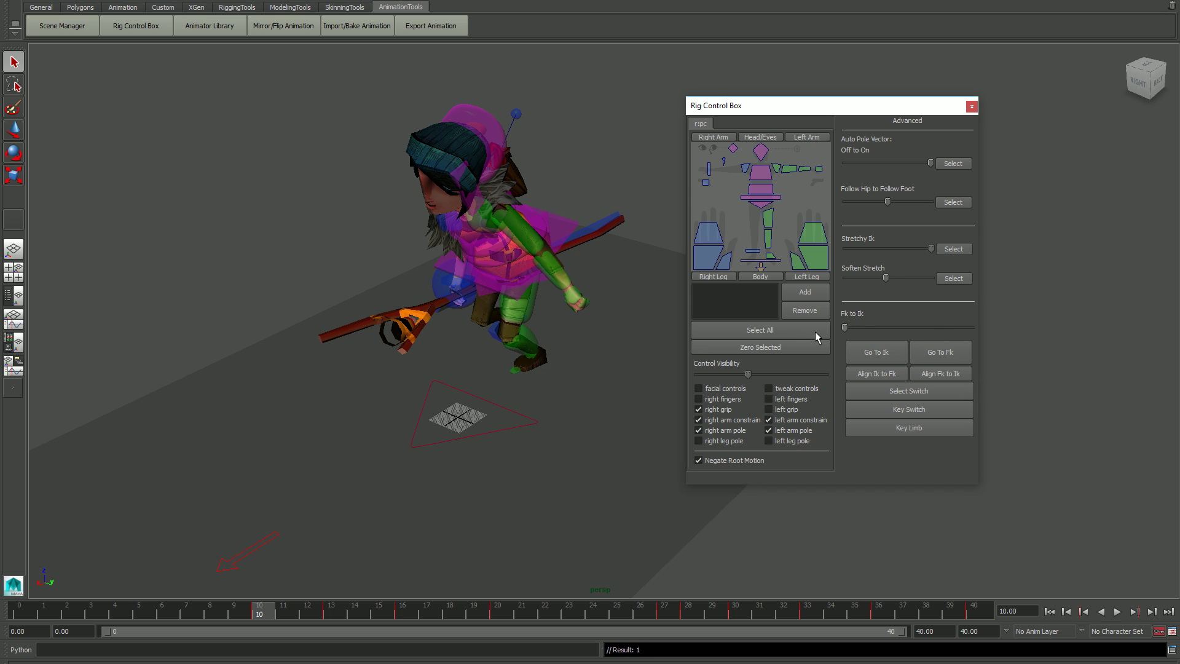
Step: Return the left leg to IK, align its FK controls to the IK pose, and clear the selection
{"action": "left_click", "coordinate": [931, 328]}
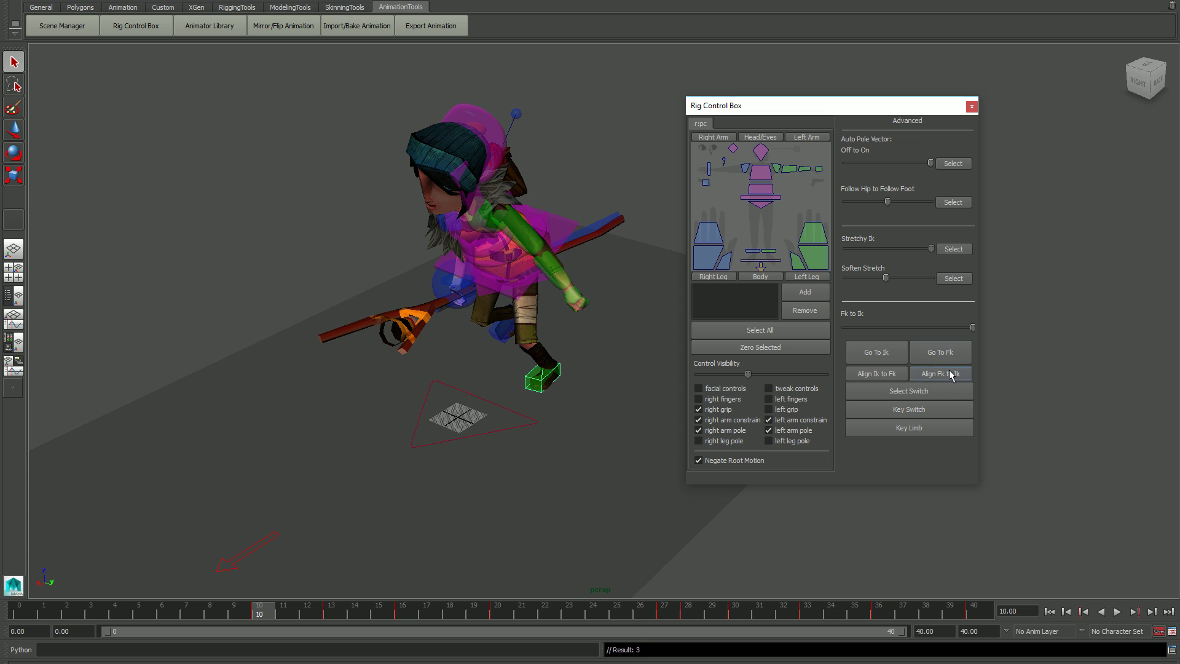
{"action": "left_click", "coordinate": [951, 374]}
{"action": "left_click_drag", "start_coordinate": [611, 371], "coordinate": [599, 333], "text": "alt"}
{"action": "left_click", "coordinate": [552, 142]}
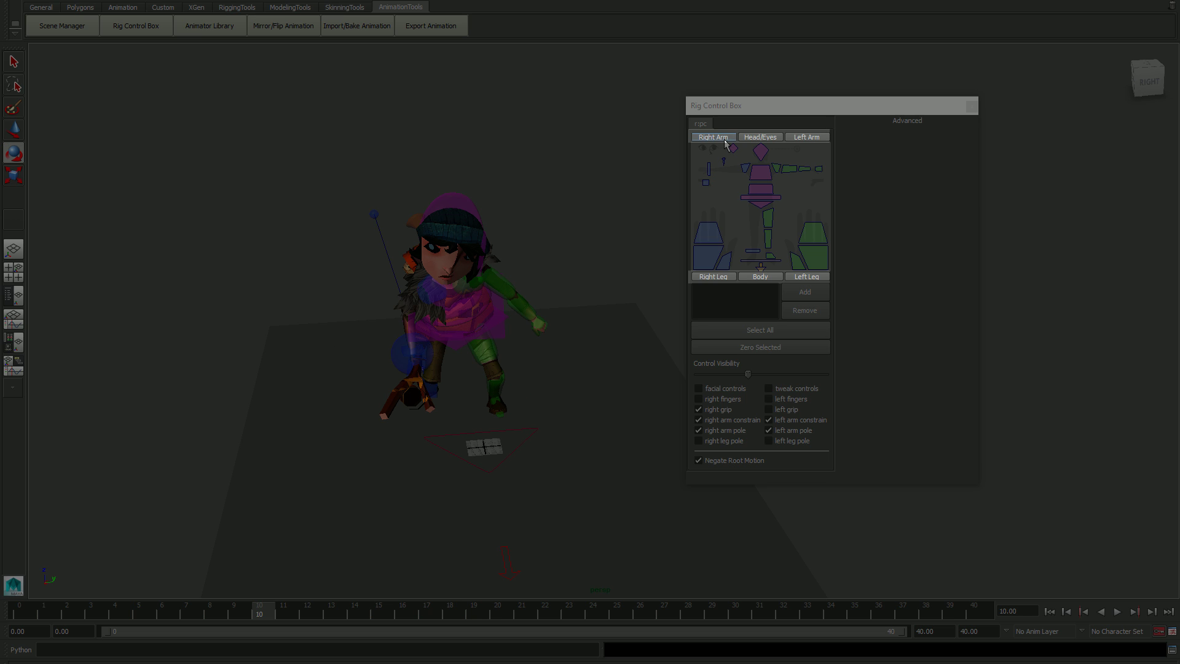
Step: Select all controls of the right arm, left arm, left leg and right leg in turn, and clear the selection
{"action": "left_click", "coordinate": [722, 138]}
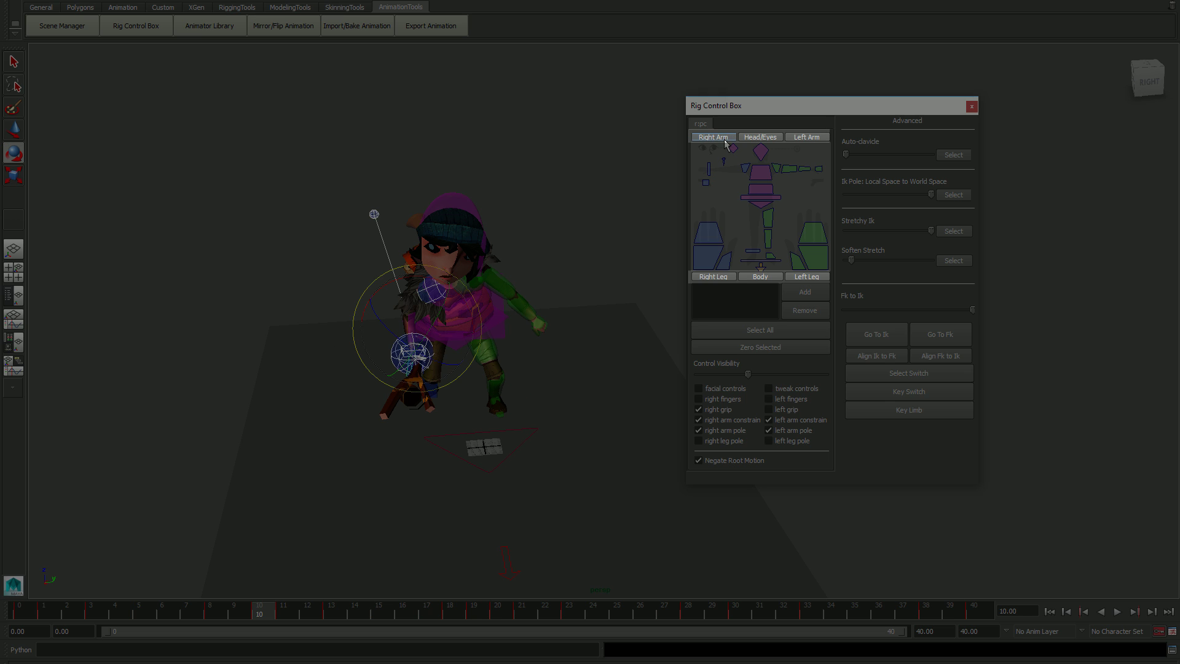
{"action": "right_click_drag", "start_coordinate": [576, 336], "coordinate": [707, 259], "text": "alt"}
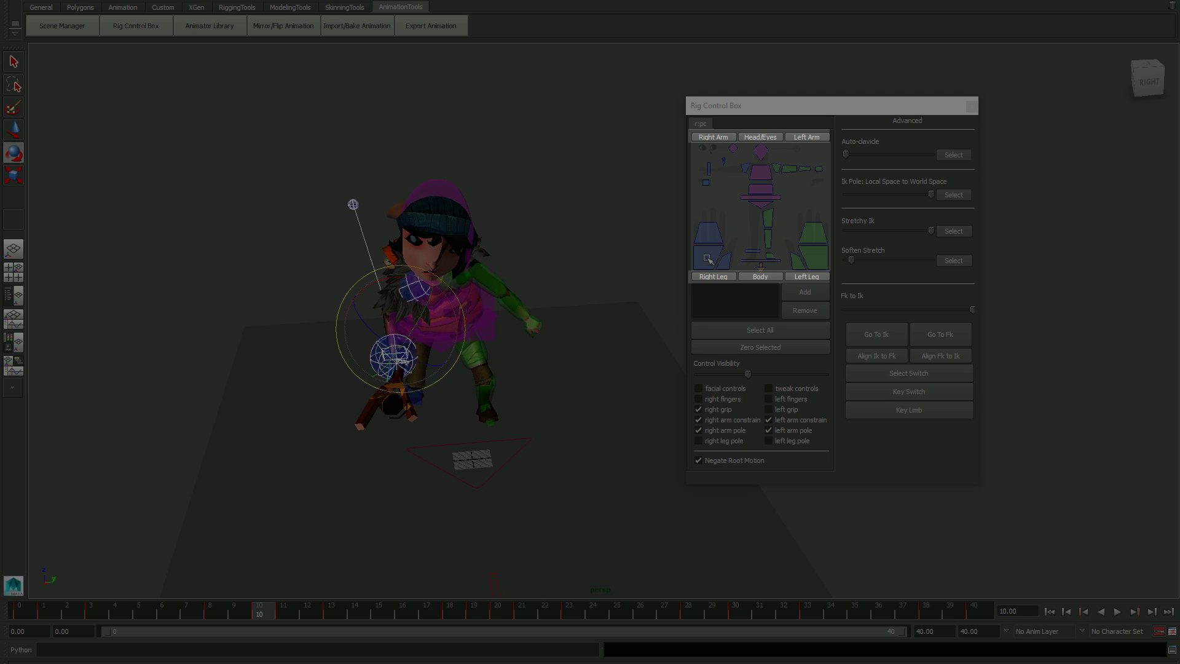
{"action": "left_click", "coordinate": [803, 137]}
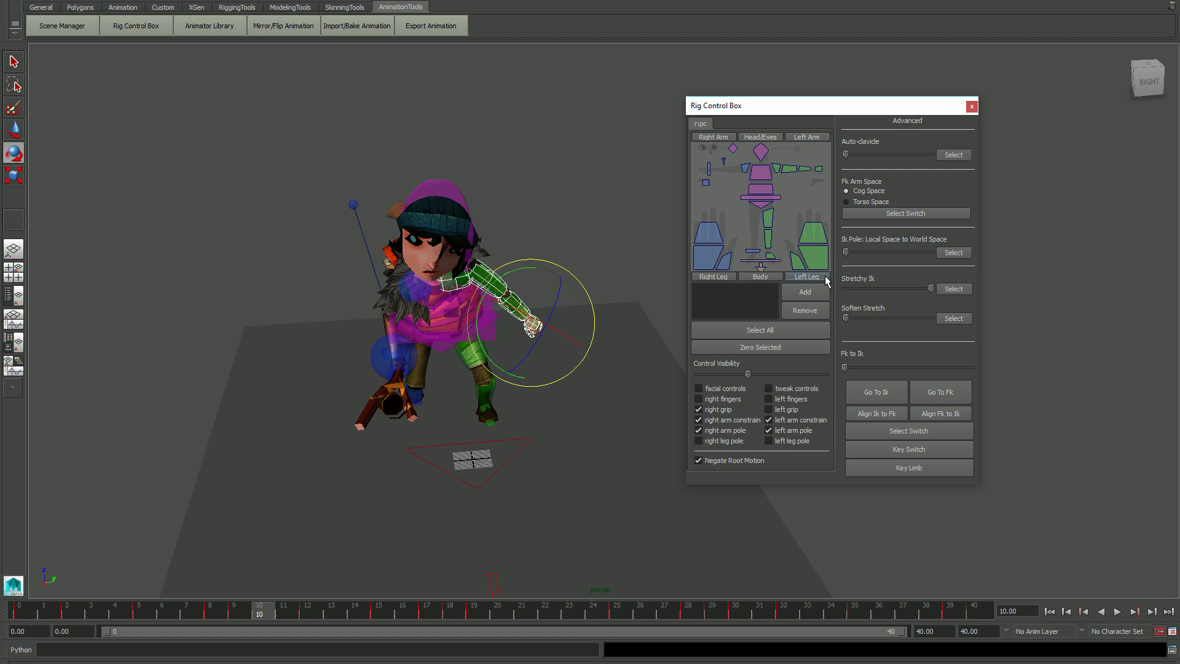
{"action": "left_click", "coordinate": [826, 279]}
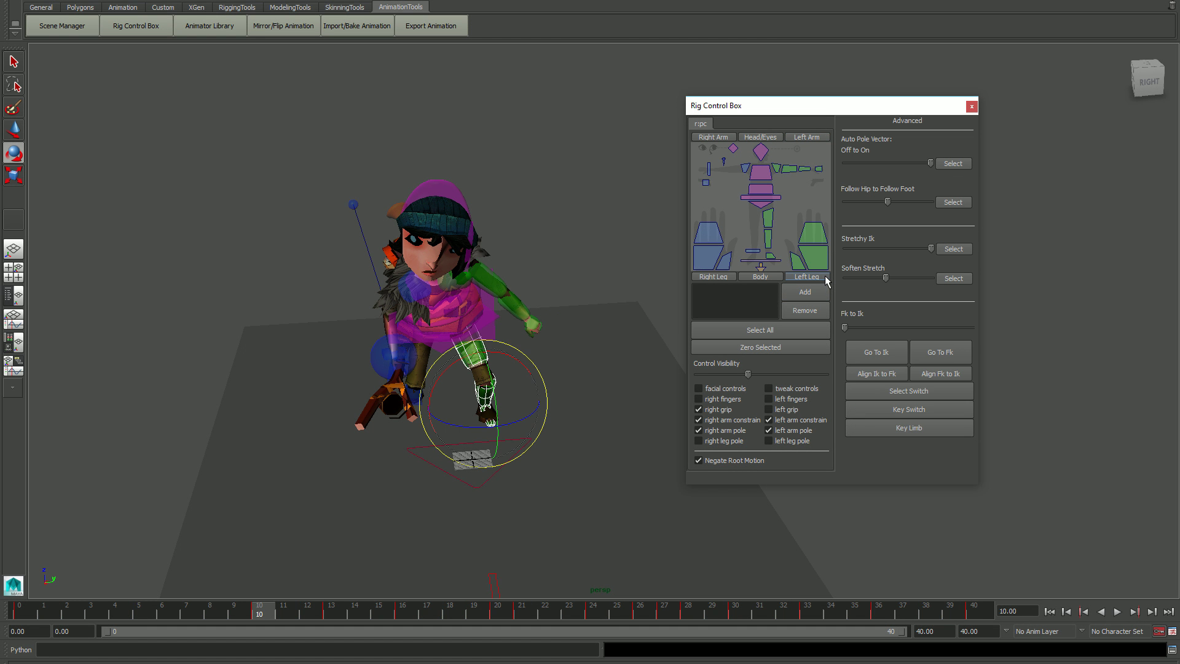
{"action": "left_click", "coordinate": [709, 279]}
{"action": "left_click", "coordinate": [598, 263]}
{"action": "left_click_drag", "start_coordinate": [590, 289], "coordinate": [561, 341], "text": "alt"}
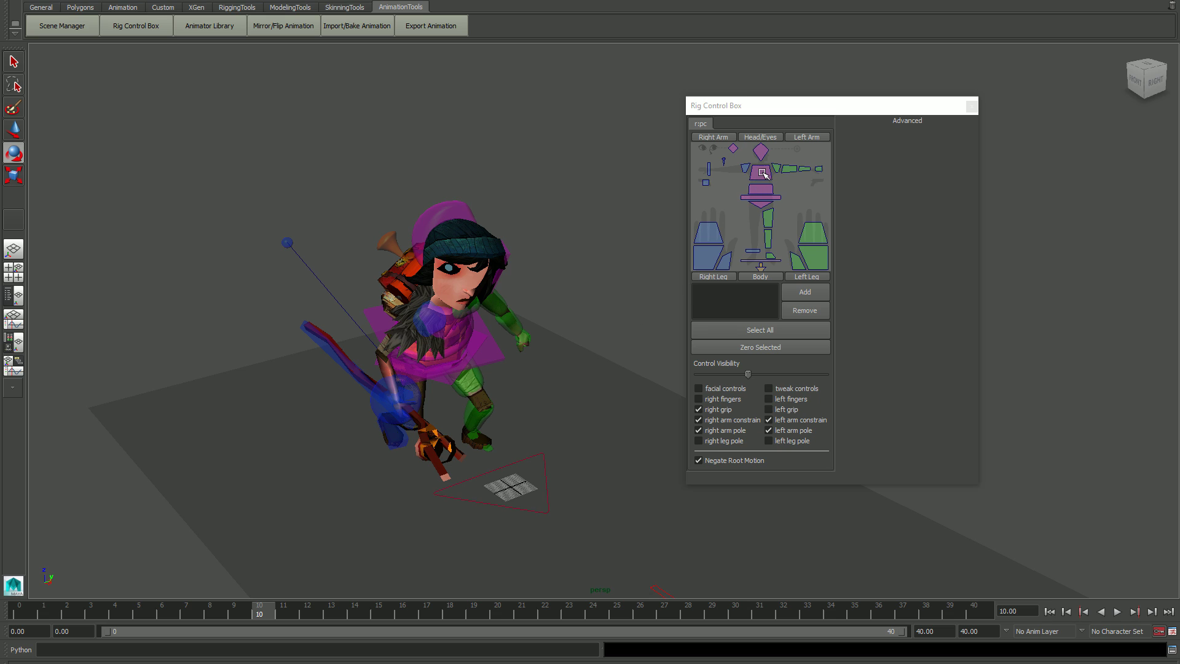
Step: Pick the chest, left hand, left arm and left leg controls in turn on the body diagram, and clear the selection
{"action": "left_click", "coordinate": [763, 171]}
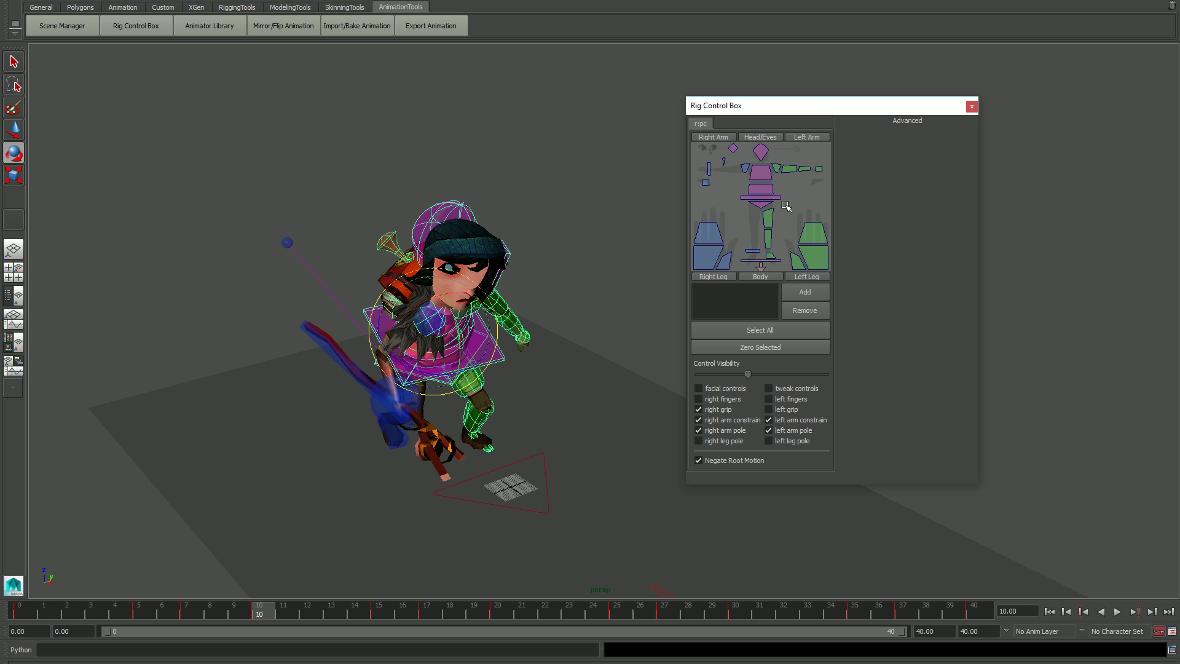
{"action": "left_click_drag", "start_coordinate": [795, 209], "coordinate": [822, 245]}
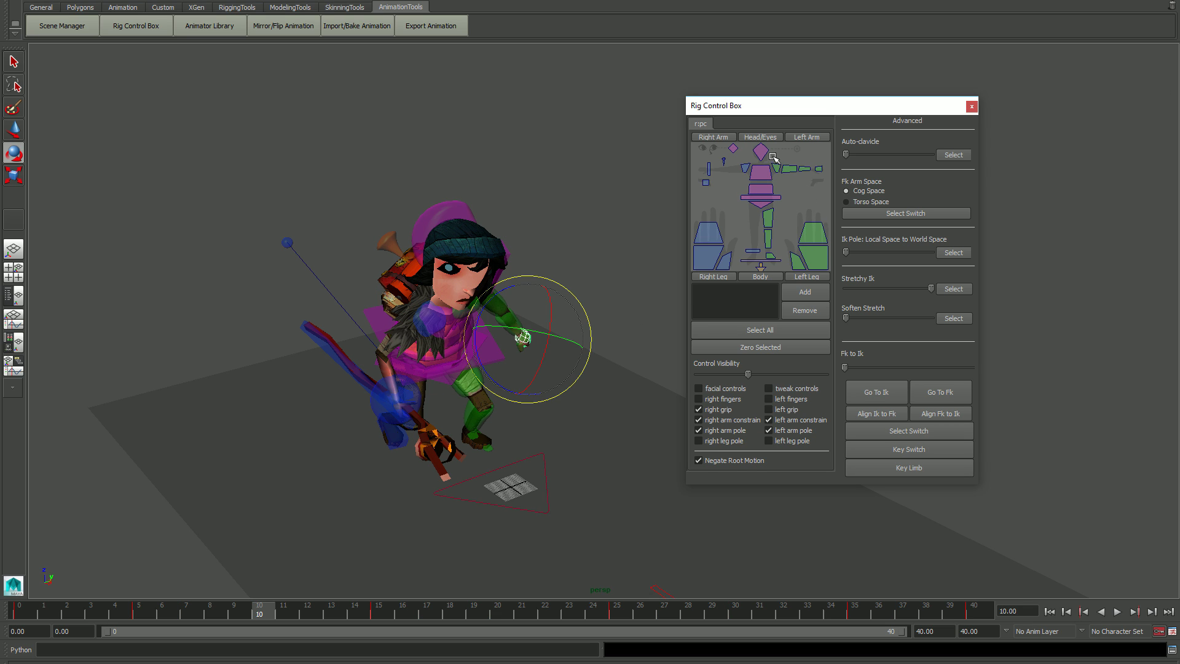
{"action": "left_click_drag", "start_coordinate": [786, 159], "coordinate": [825, 190]}
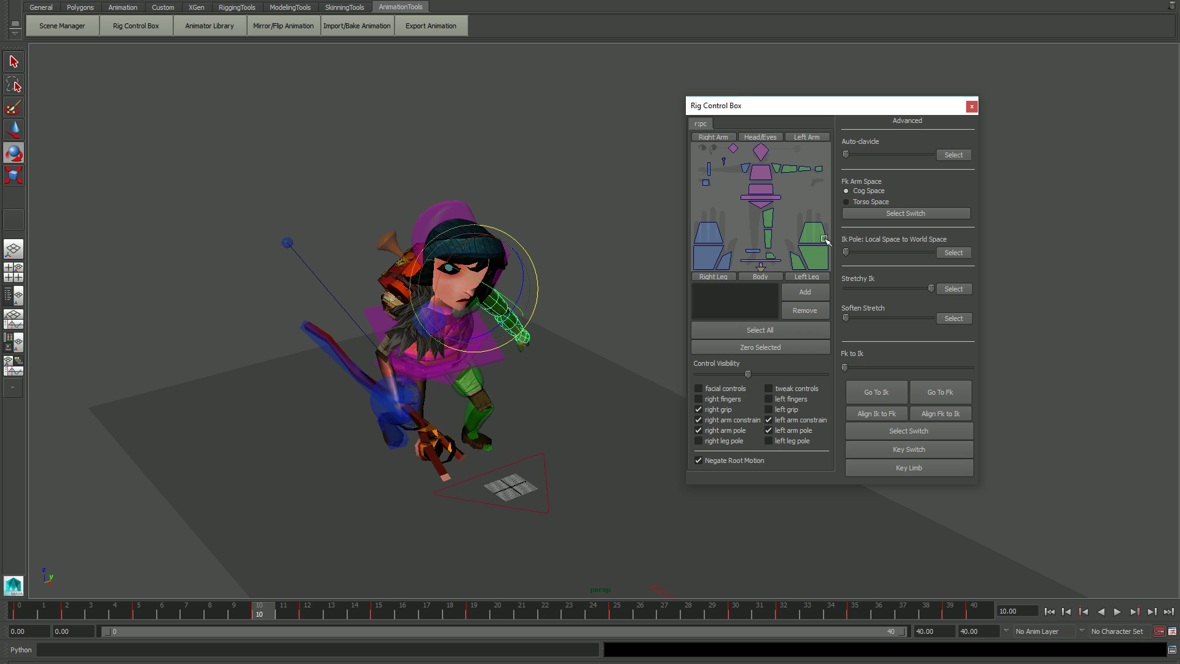
{"action": "left_click_drag", "start_coordinate": [768, 251], "coordinate": [768, 252]}
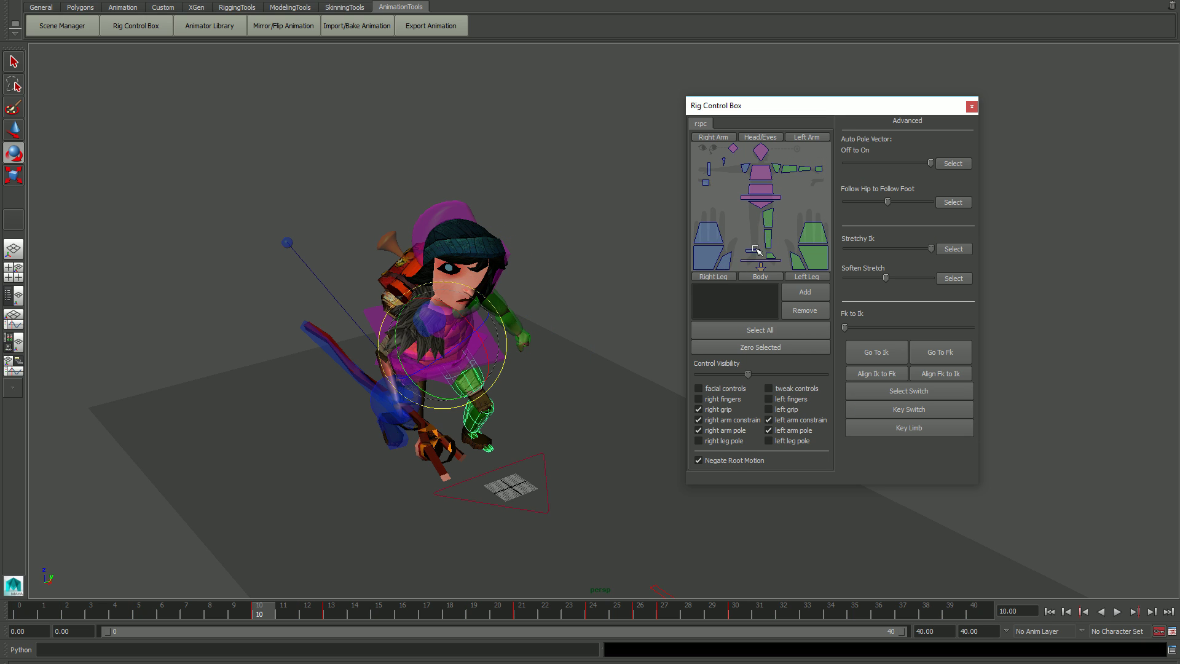
{"action": "left_click", "coordinate": [755, 214]}
{"action": "left_click", "coordinate": [775, 197]}
{"action": "left_click", "coordinate": [746, 229]}
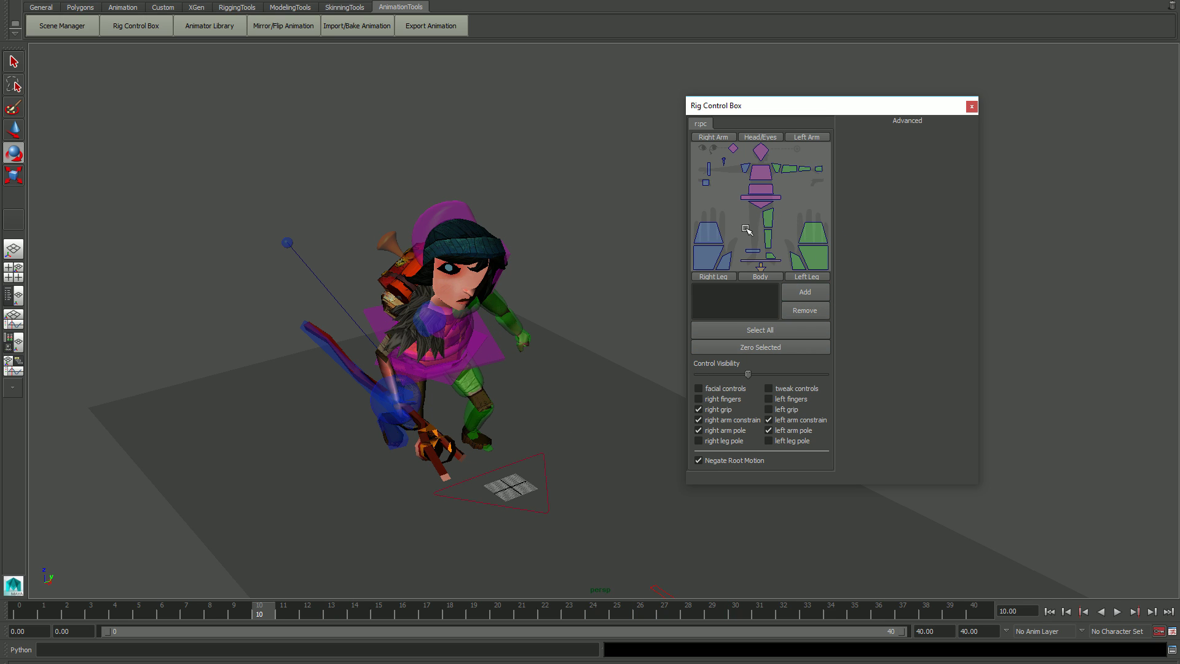
Step: Select the left upper leg control, switch the leg from FK to IK and back to FK, and clear the selection
{"action": "left_click", "coordinate": [772, 217]}
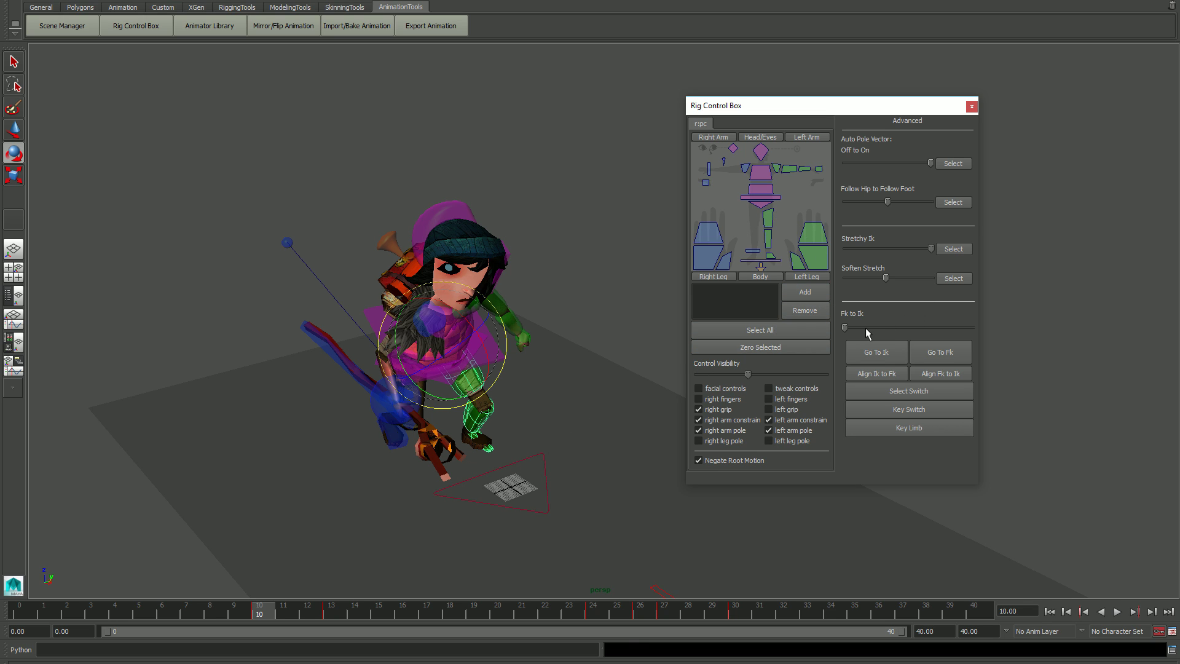
{"action": "left_click_drag", "start_coordinate": [867, 330], "coordinate": [836, 333]}
{"action": "left_click_drag", "start_coordinate": [593, 369], "coordinate": [489, 315], "text": "alt"}
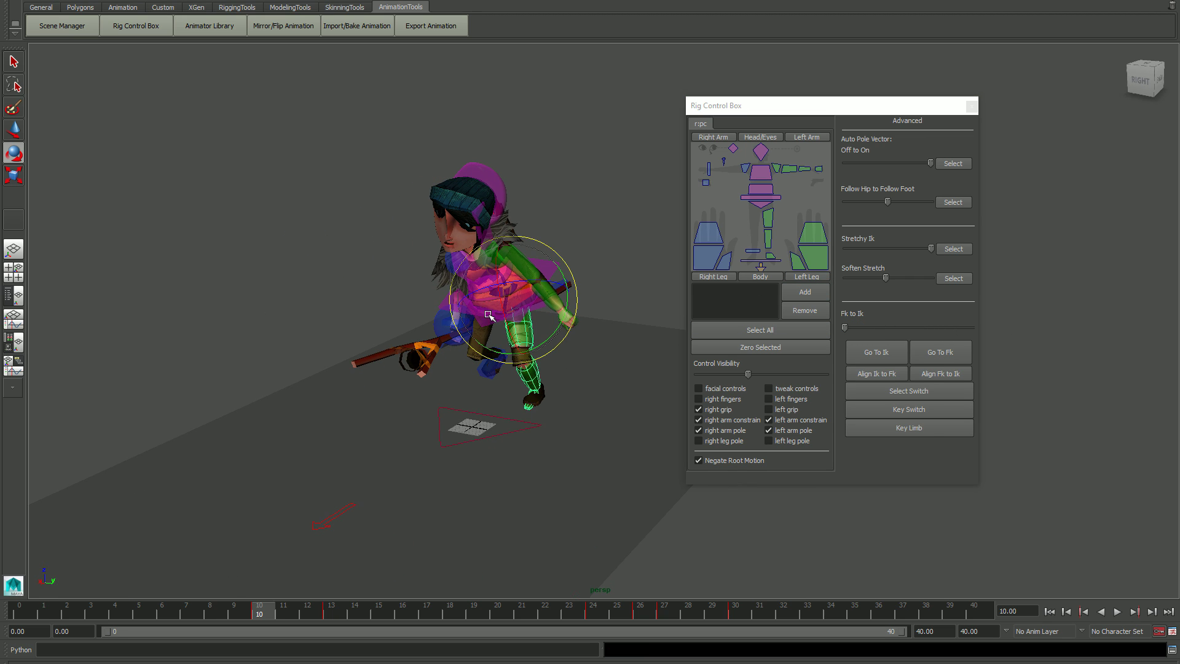
{"action": "left_click", "coordinate": [910, 328]}
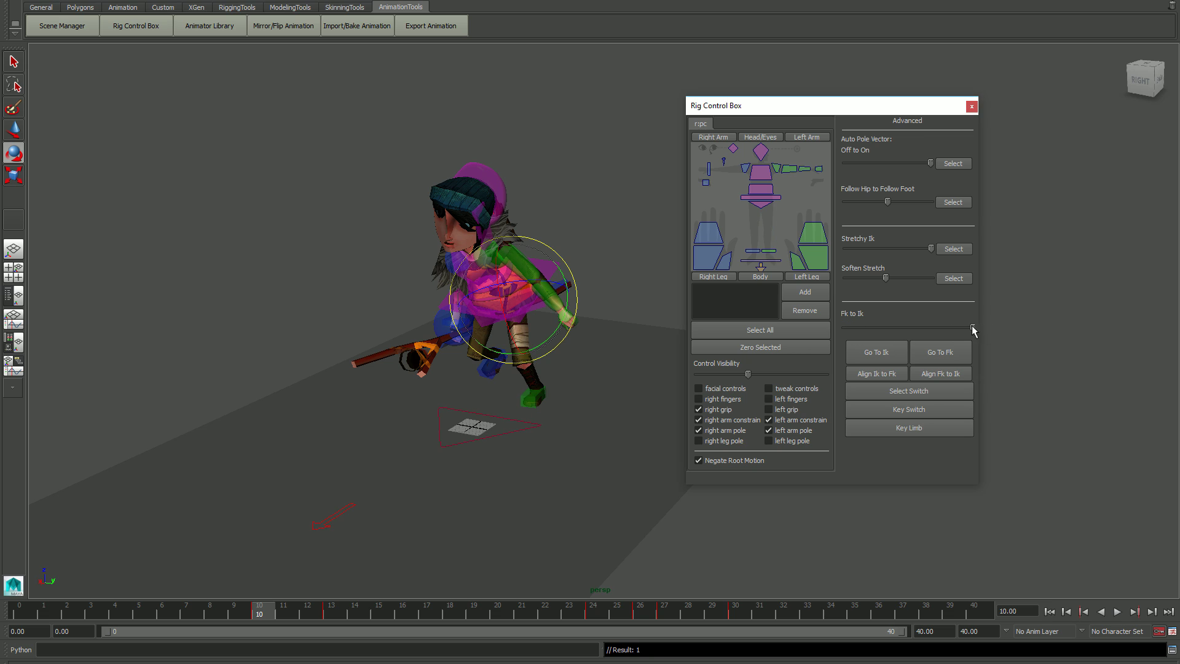
{"action": "left_click", "coordinate": [635, 264]}
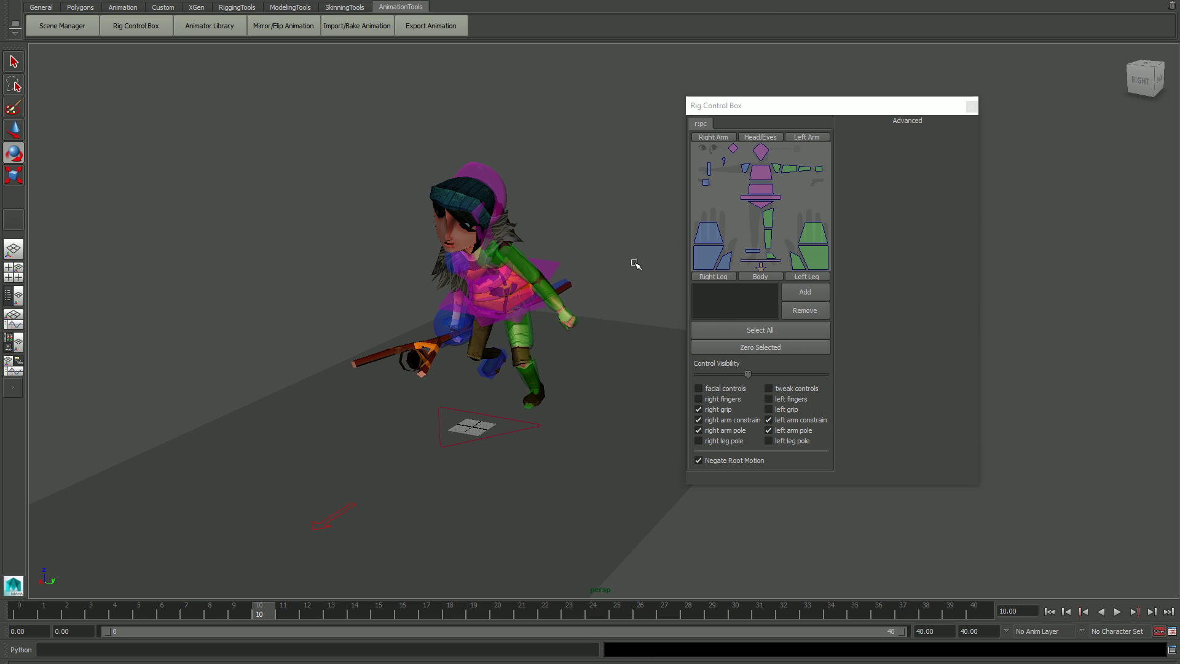